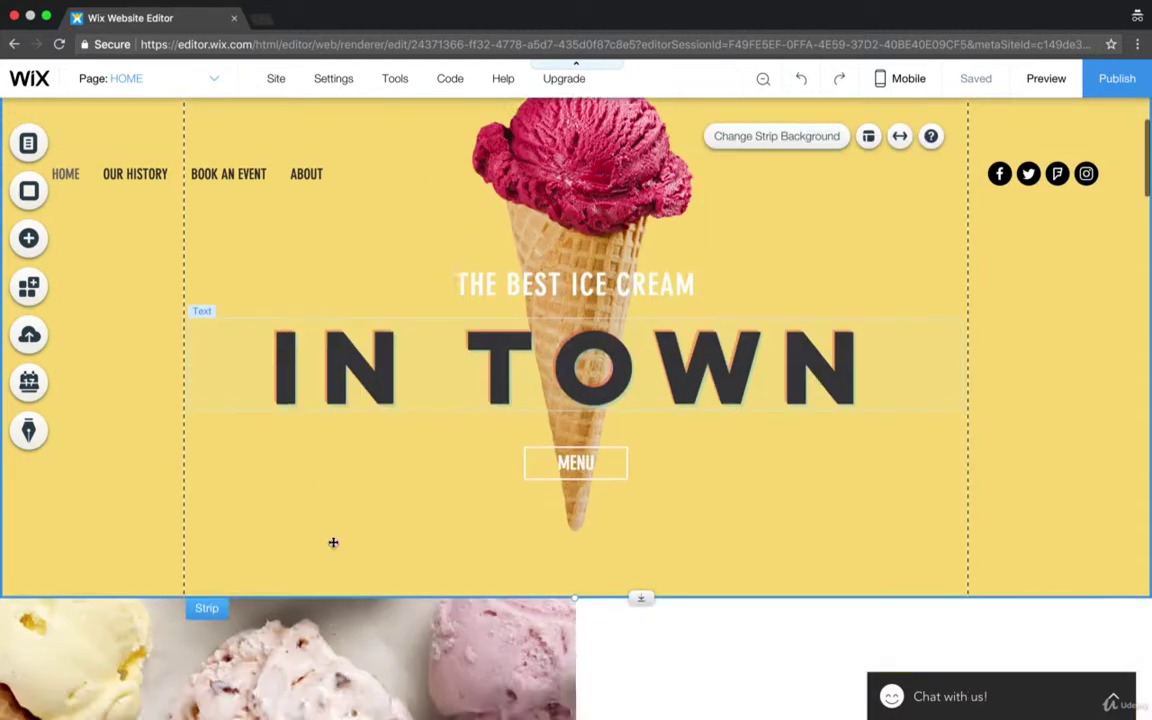
# Look over the homepage, then bring up the Add panel's ready-made strip layouts.
pyautogui.scroll(5, 501, 489)
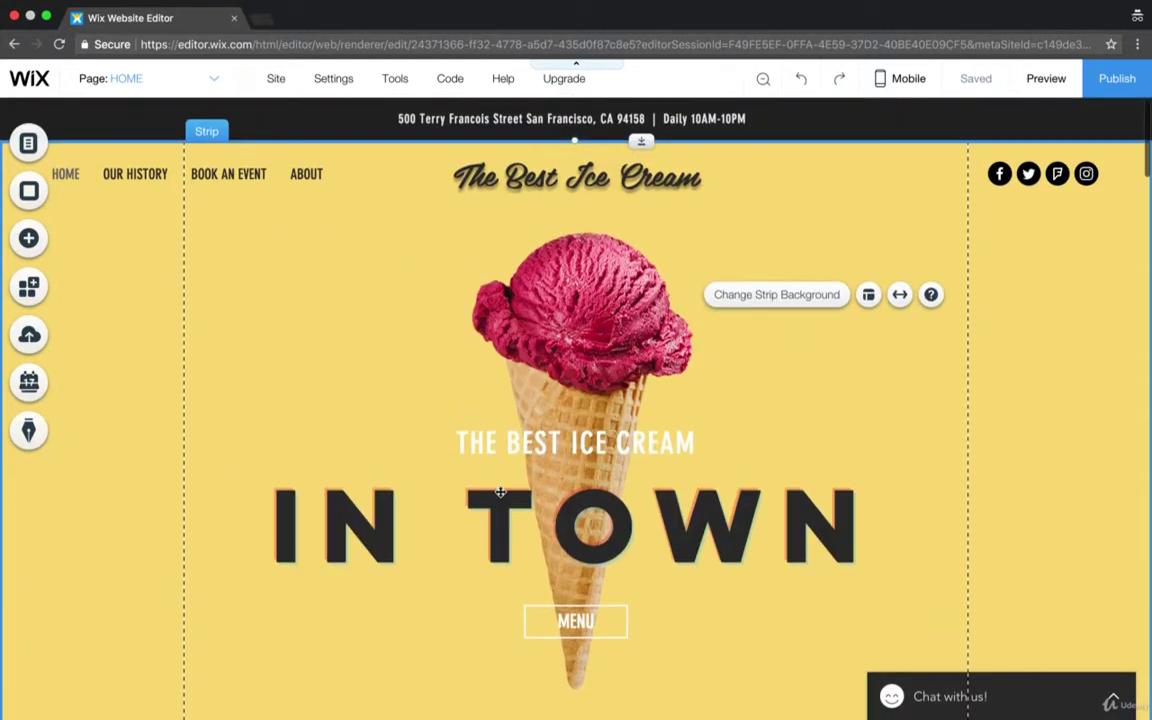
pyautogui.scroll(-5, 500, 492)
pyautogui.scroll(-5, 218, 481)
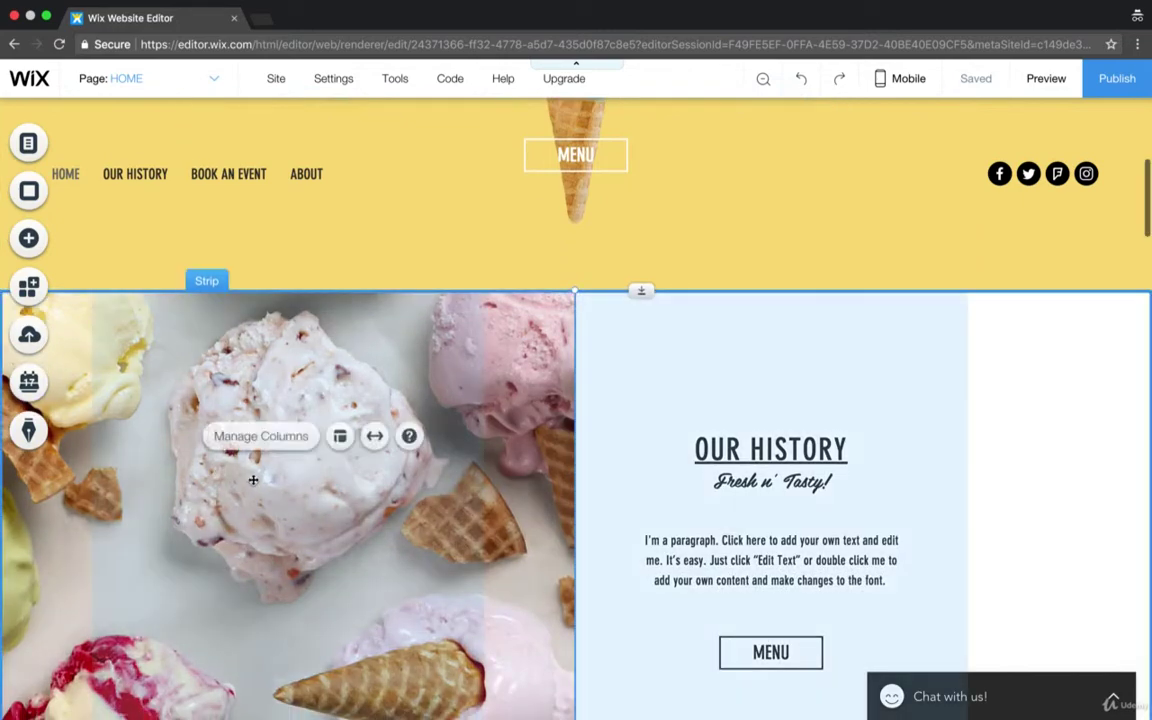
pyautogui.scroll(-1, 252, 478)
pyautogui.scroll(-15, 252, 481)
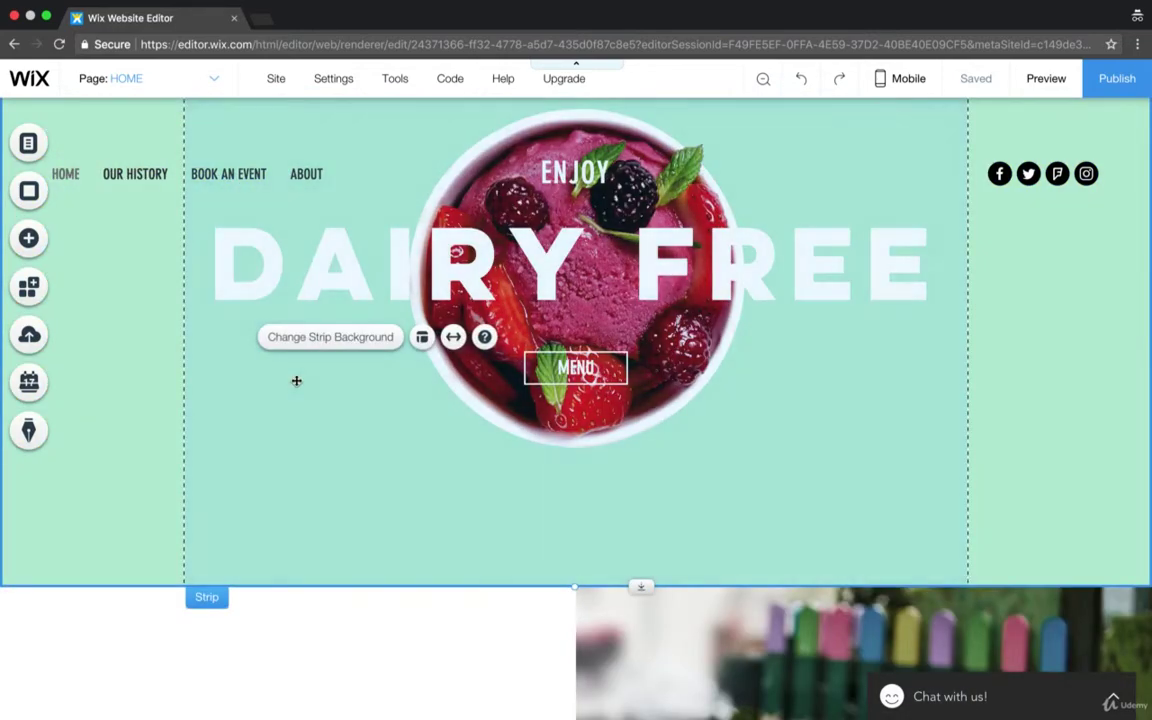
pyautogui.scroll(4, 296, 380)
pyautogui.scroll(10, 296, 380)
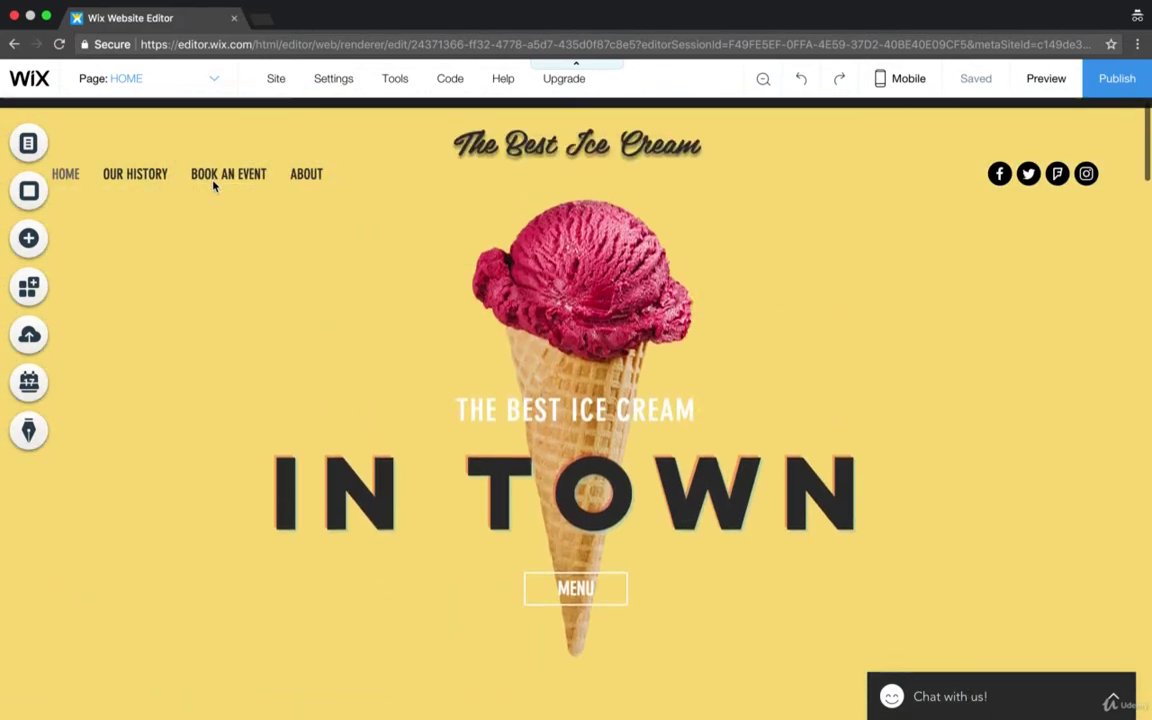
pyautogui.click(28, 240)
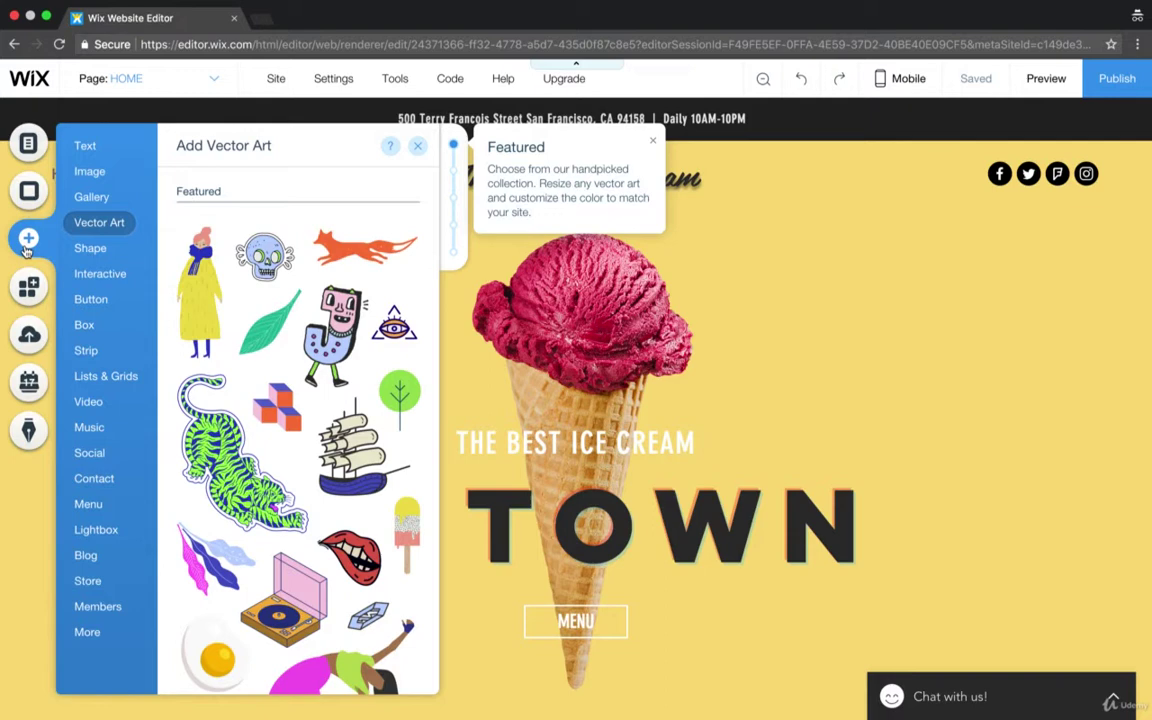
pyautogui.click(95, 175)
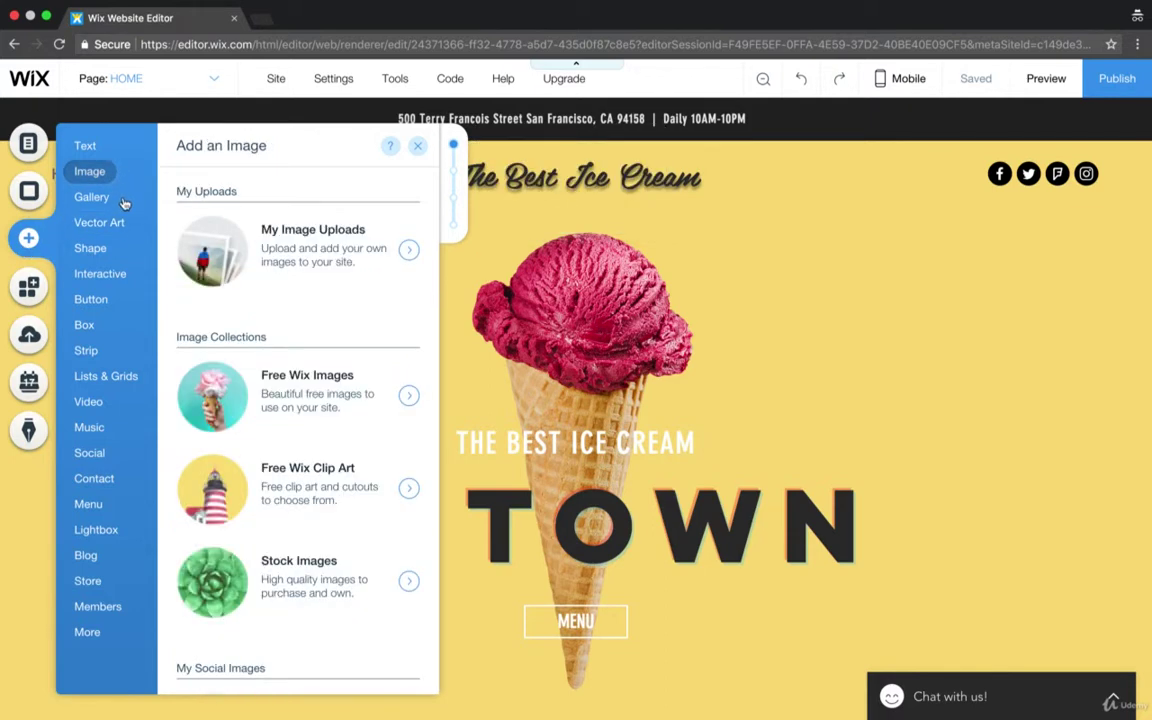
pyautogui.click(88, 356)
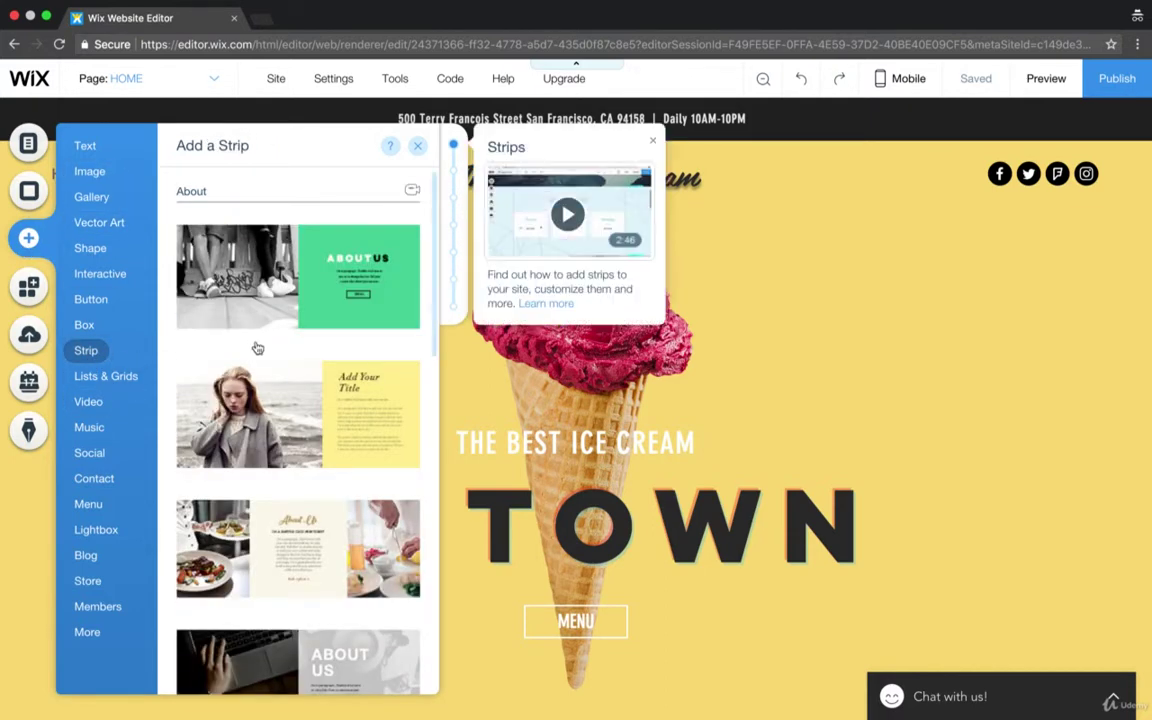
# Browse the strip layouts and close the panel without adding one.
pyautogui.scroll(-6, 306, 385)
pyautogui.scroll(-10, 307, 396)
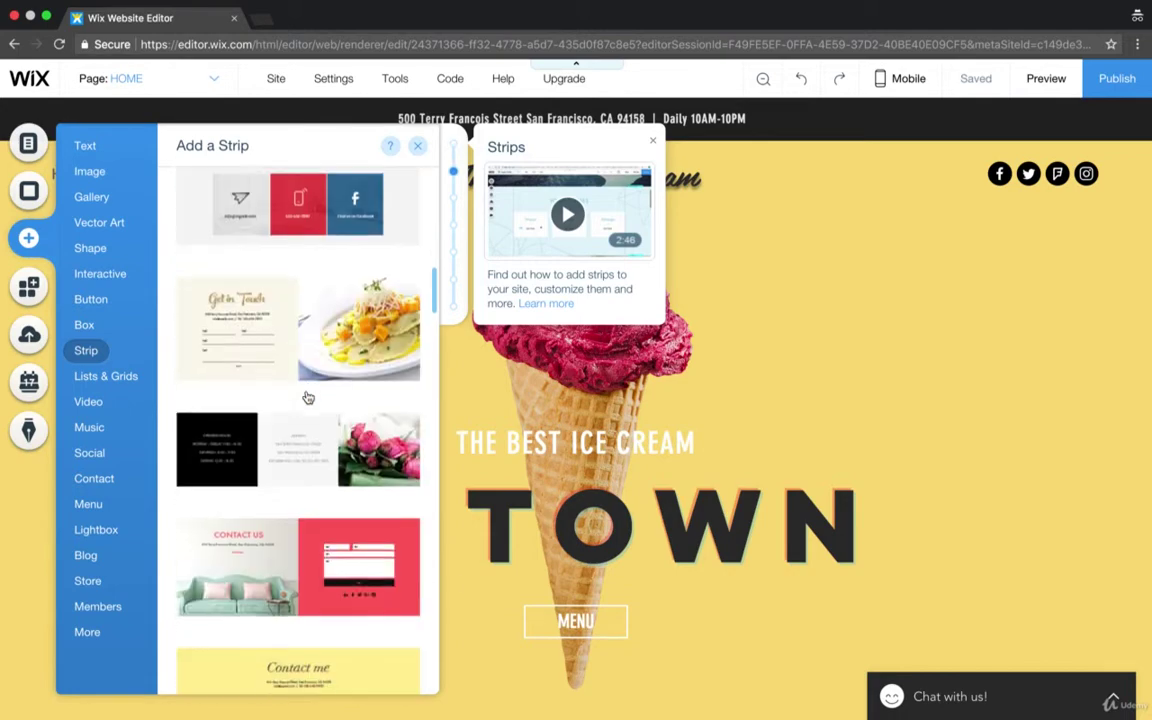
pyautogui.scroll(-12, 308, 397)
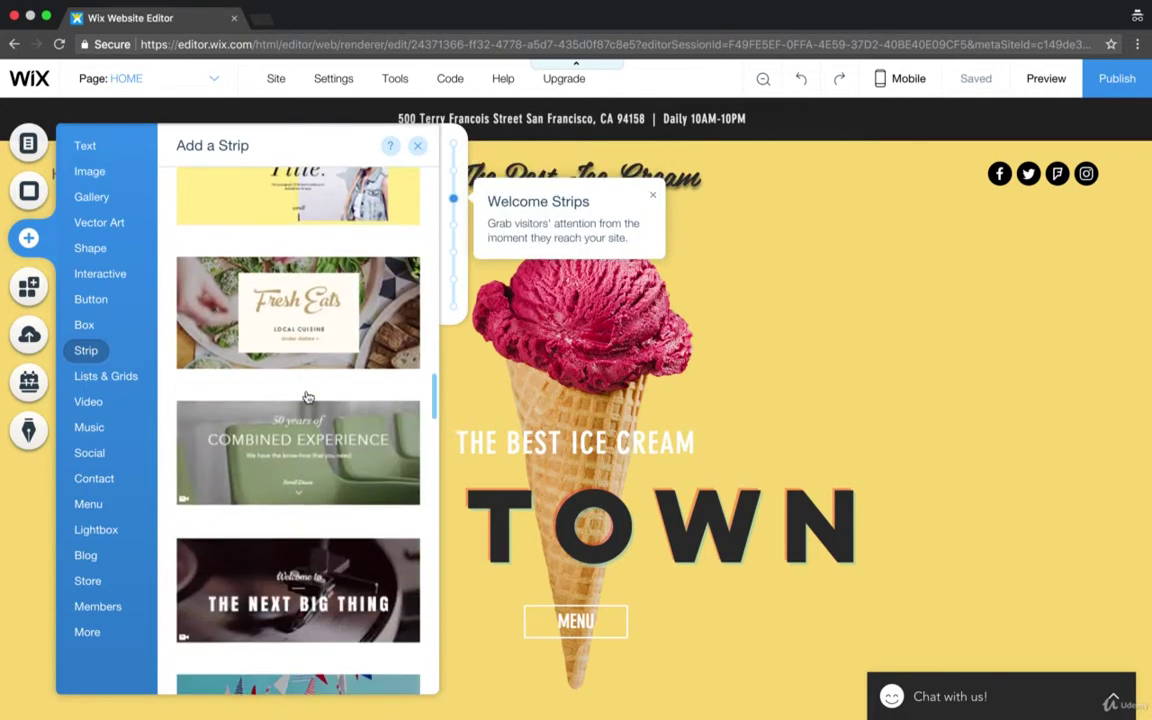
pyautogui.scroll(-12, 308, 397)
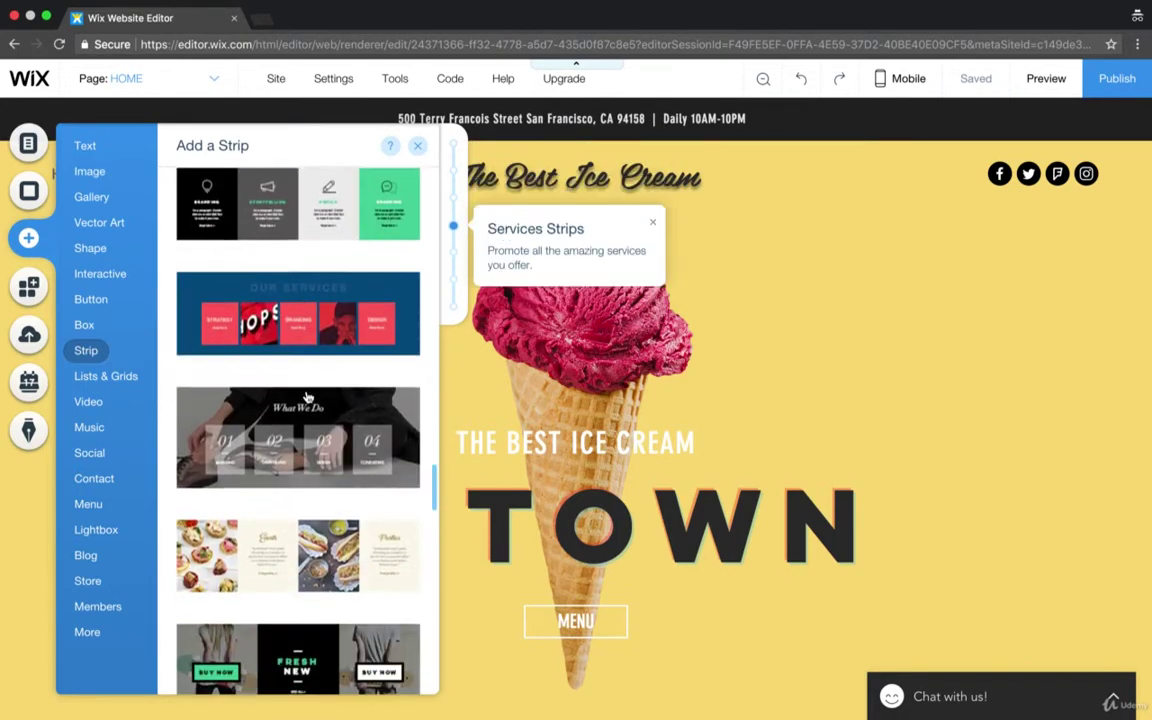
pyautogui.scroll(-6, 308, 397)
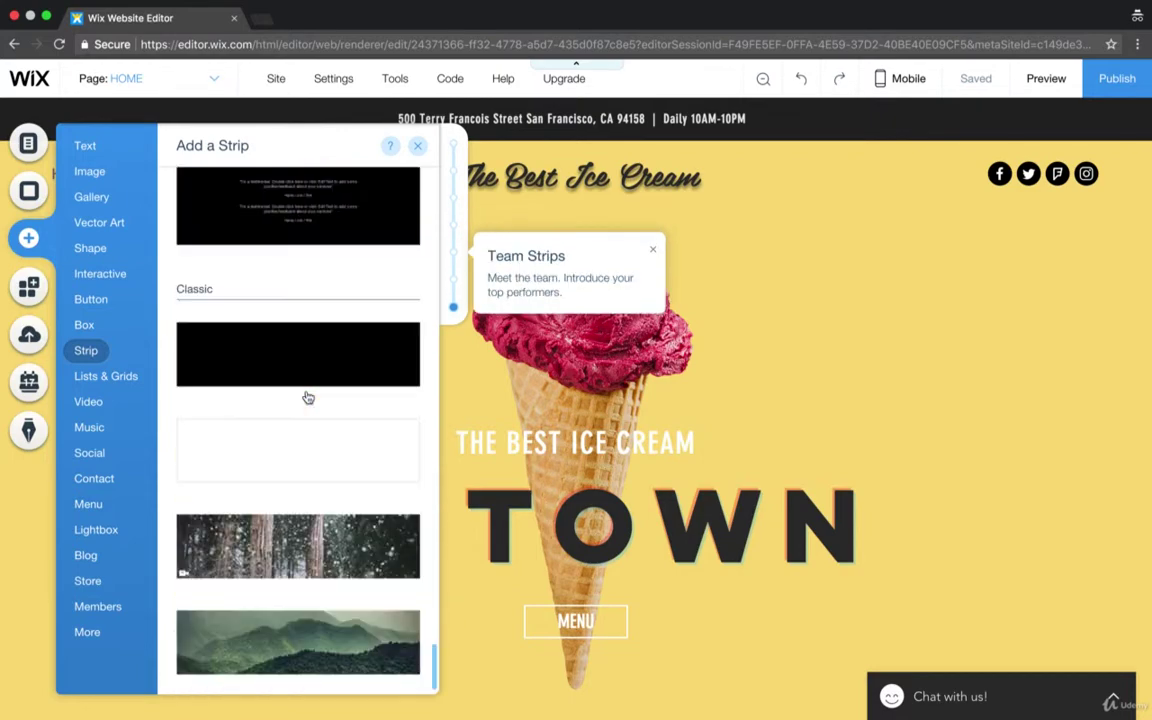
pyautogui.scroll(15, 308, 397)
pyautogui.scroll(10, 308, 397)
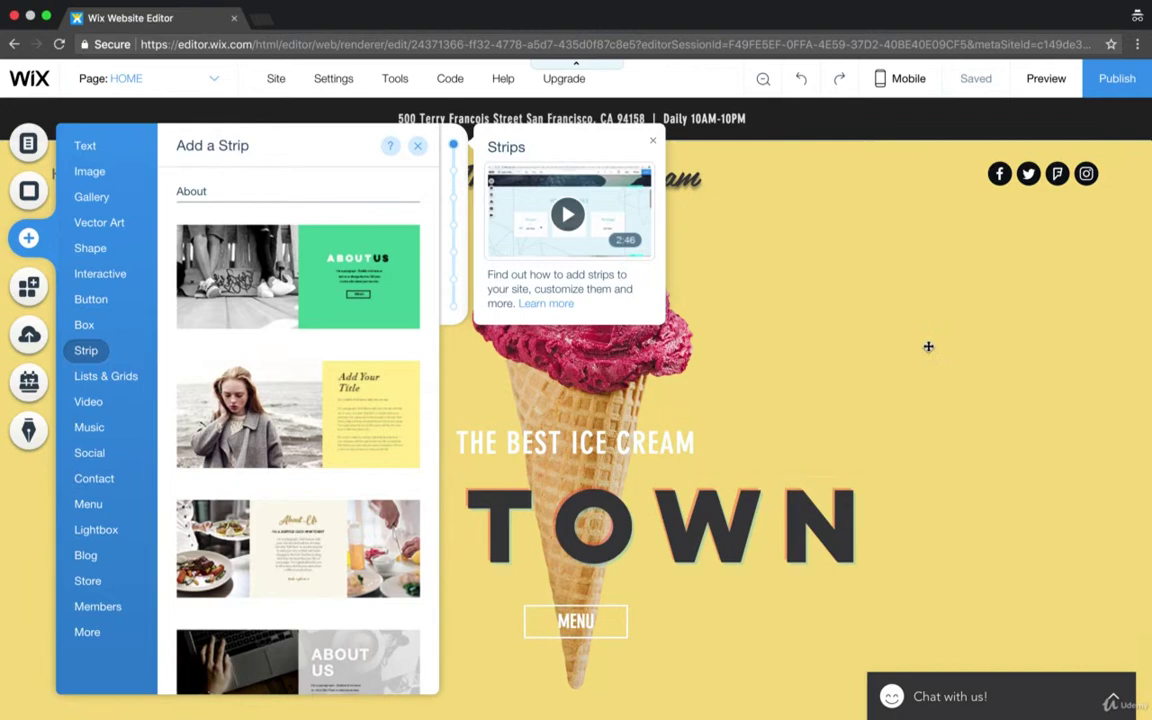
pyautogui.scroll(-10, 229, 450)
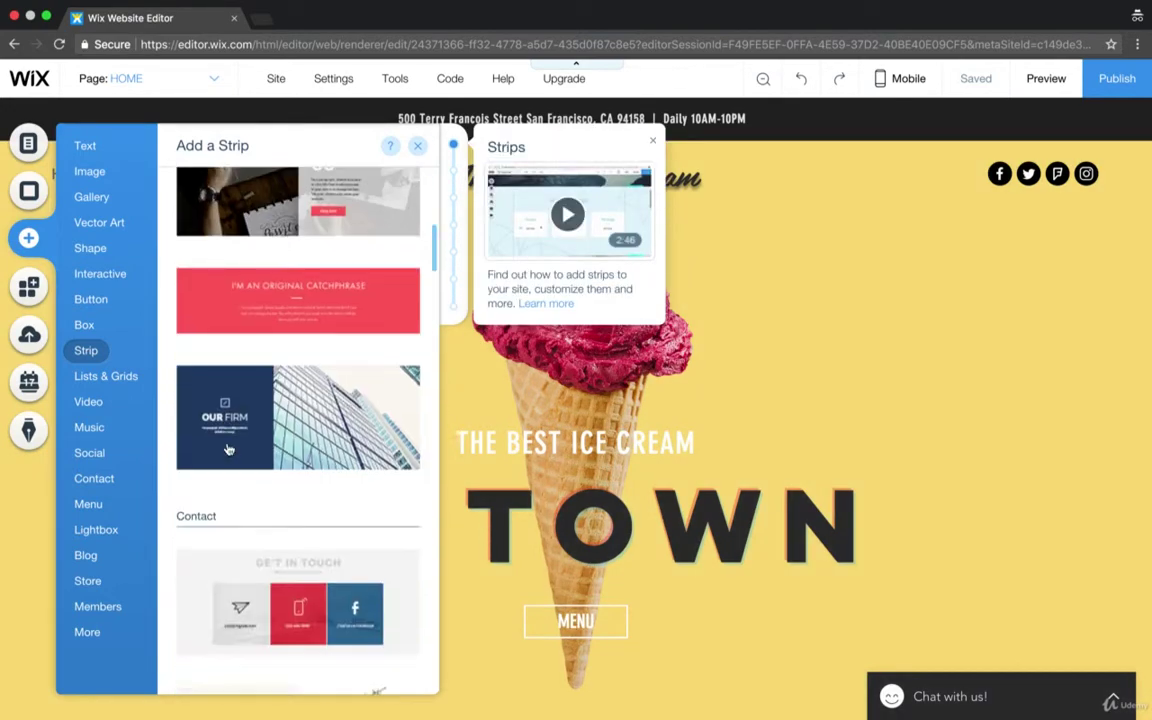
pyautogui.scroll(-3, 229, 450)
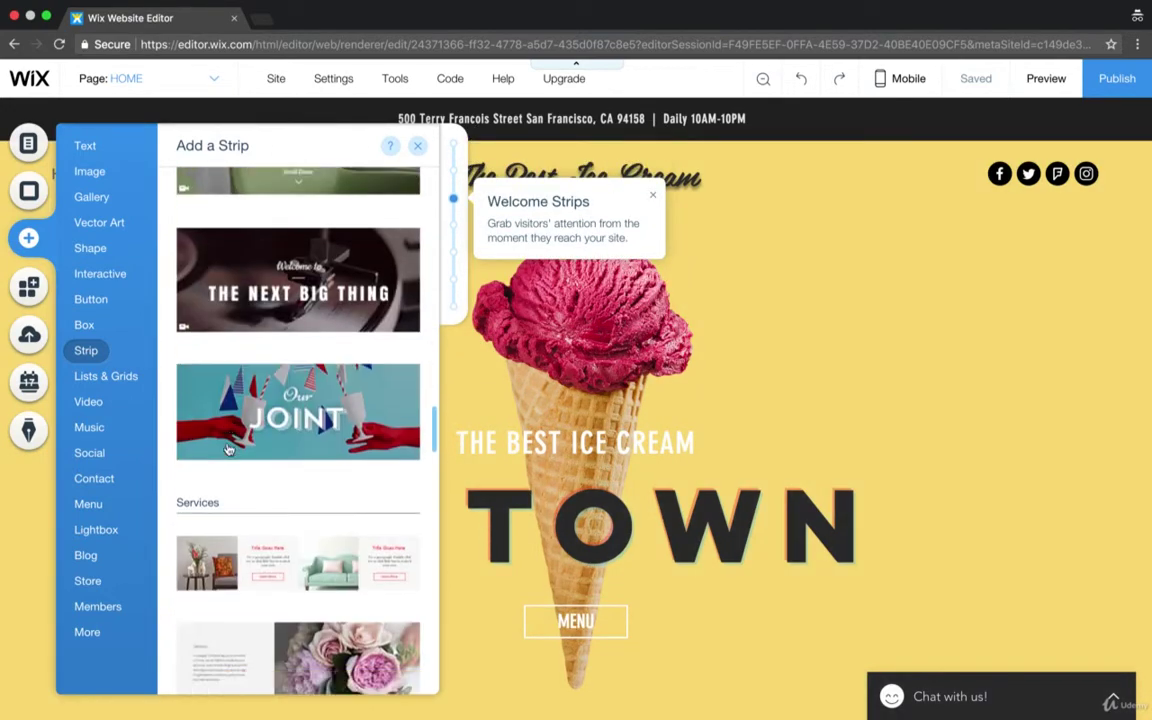
pyautogui.scroll(-2, 229, 450)
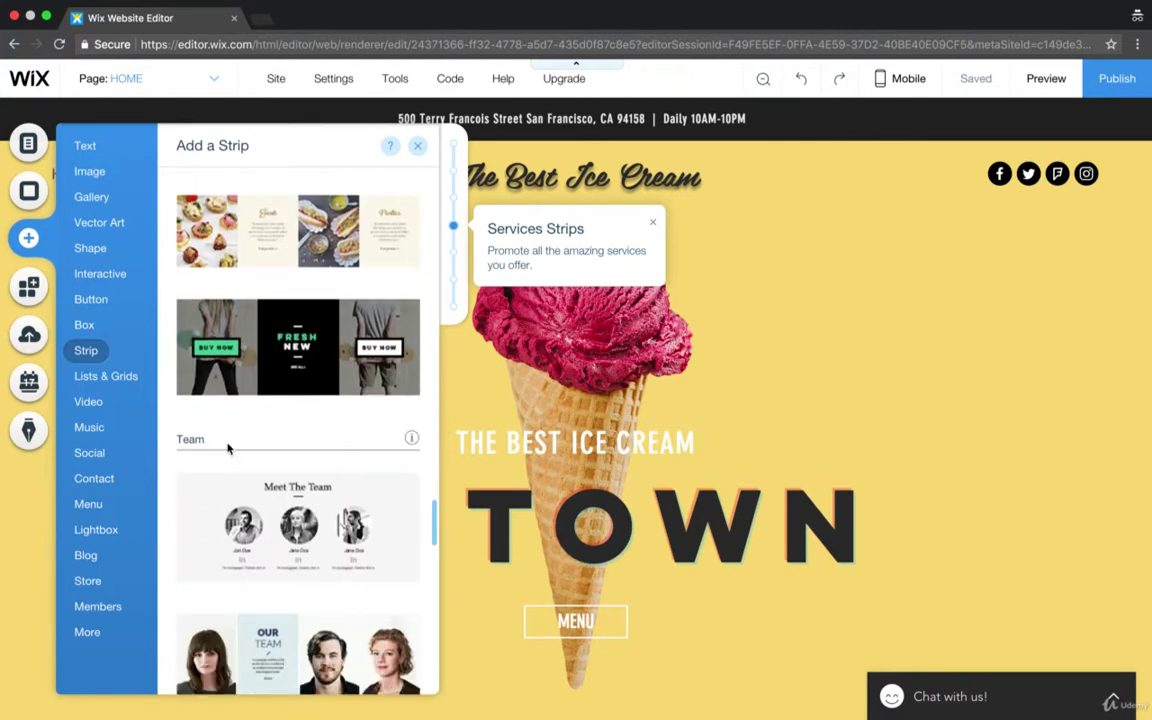
pyautogui.scroll(-10, 323, 507)
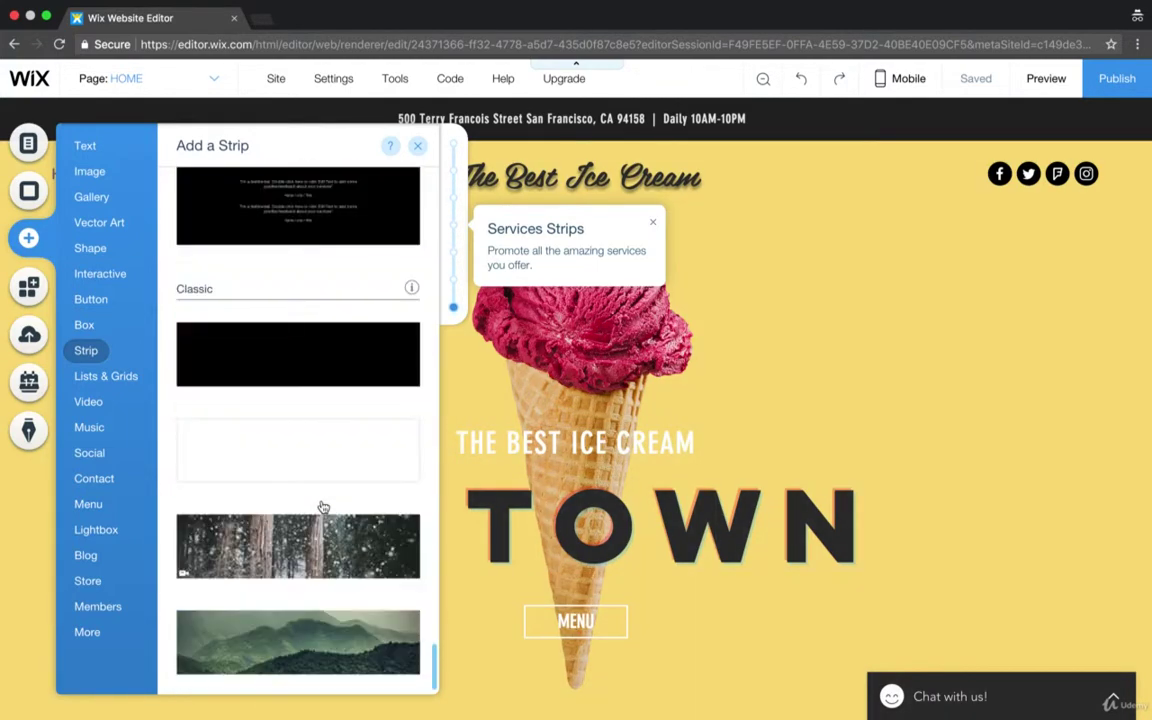
pyautogui.scroll(10, 323, 507)
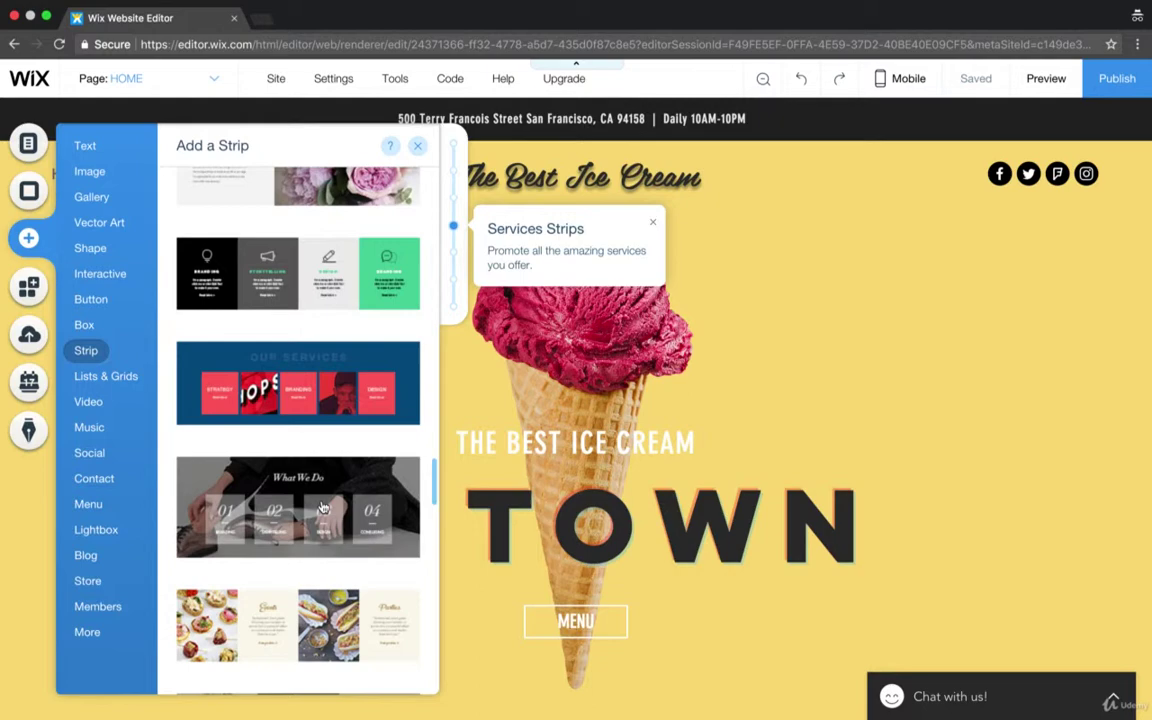
pyautogui.scroll(10, 323, 507)
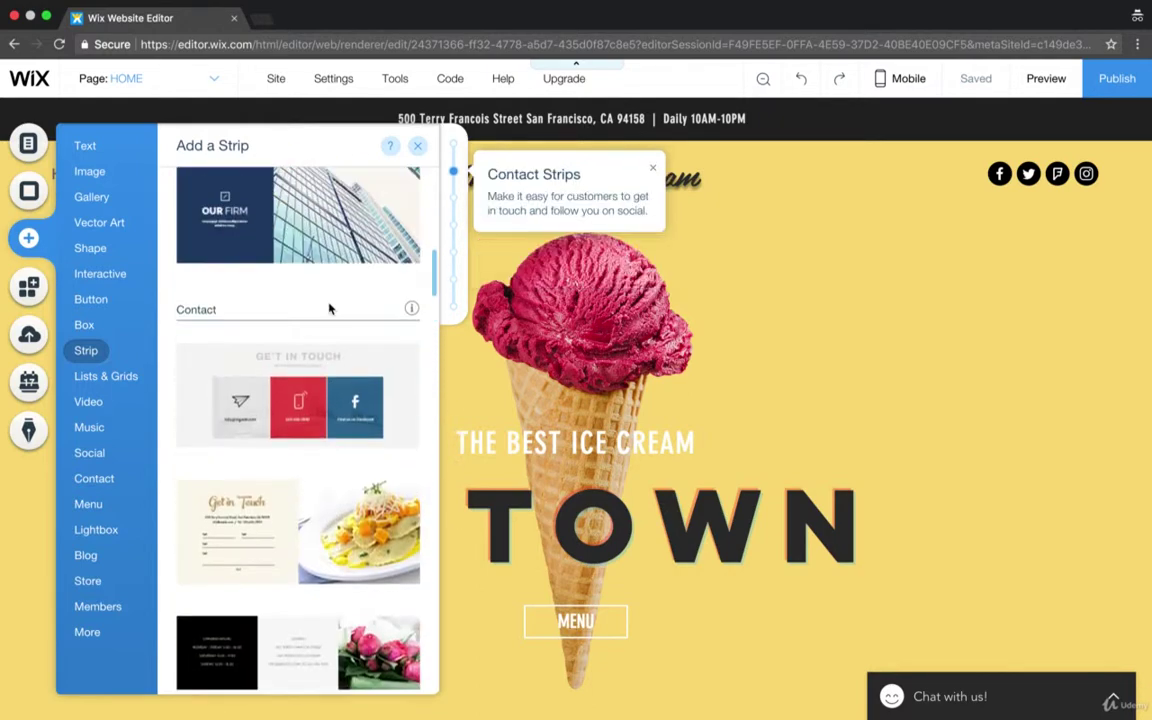
pyautogui.scroll(-5, 330, 309)
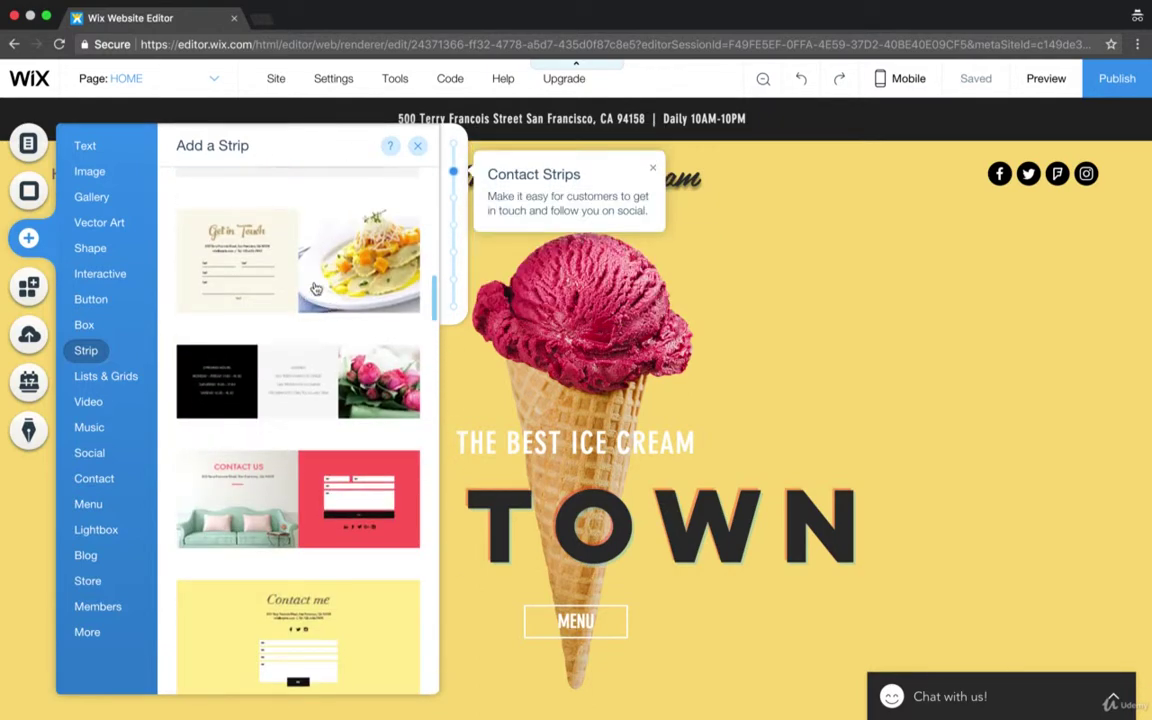
pyautogui.click(797, 285)
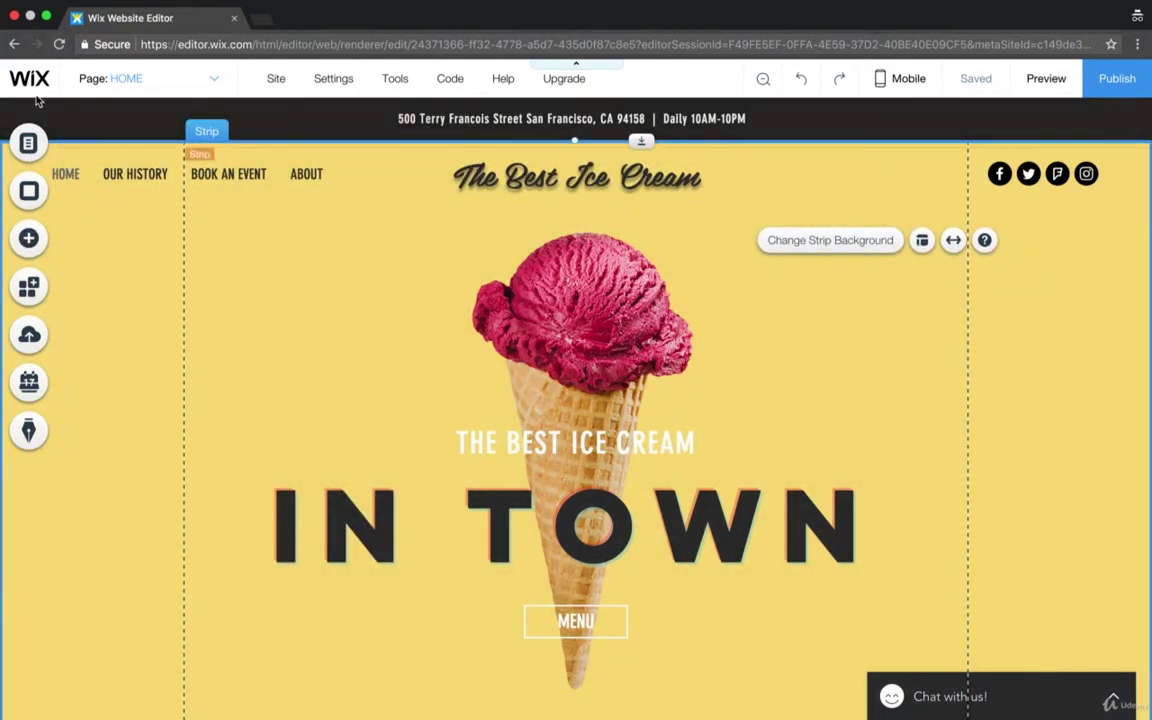
# Drag the Get in Touch contact strip onto the homepage and scroll back up.
pyautogui.click(30, 244)
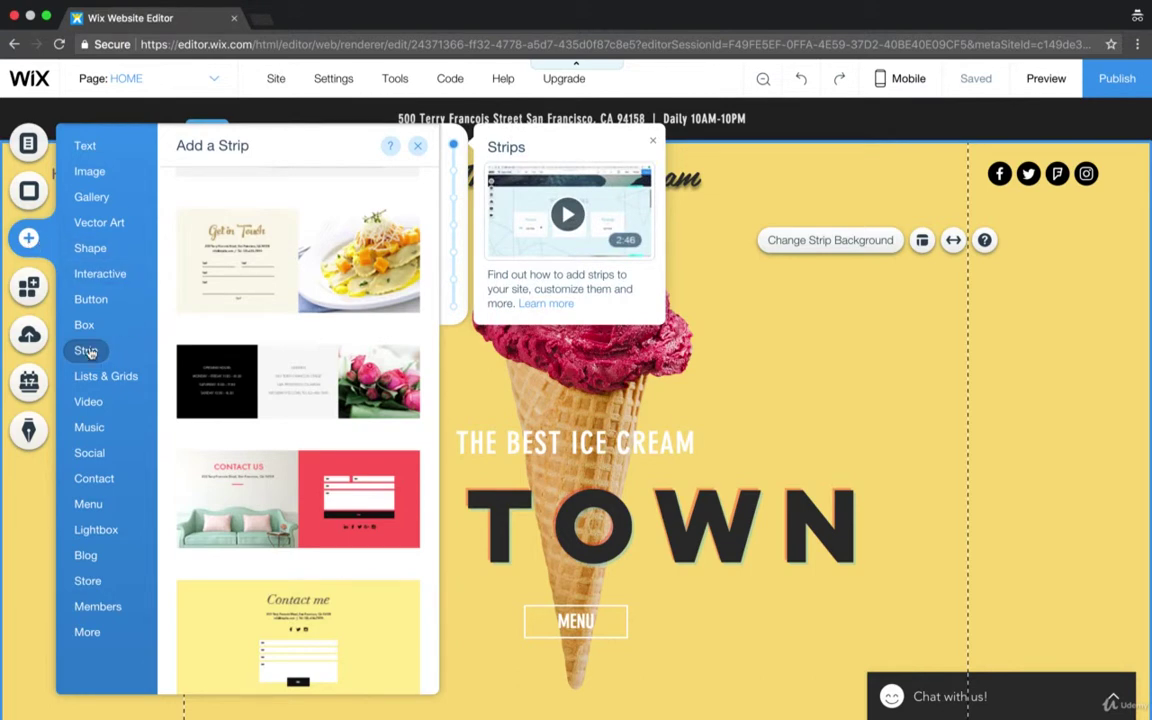
pyautogui.moveTo(255, 264); pyautogui.dragTo(558, 478)
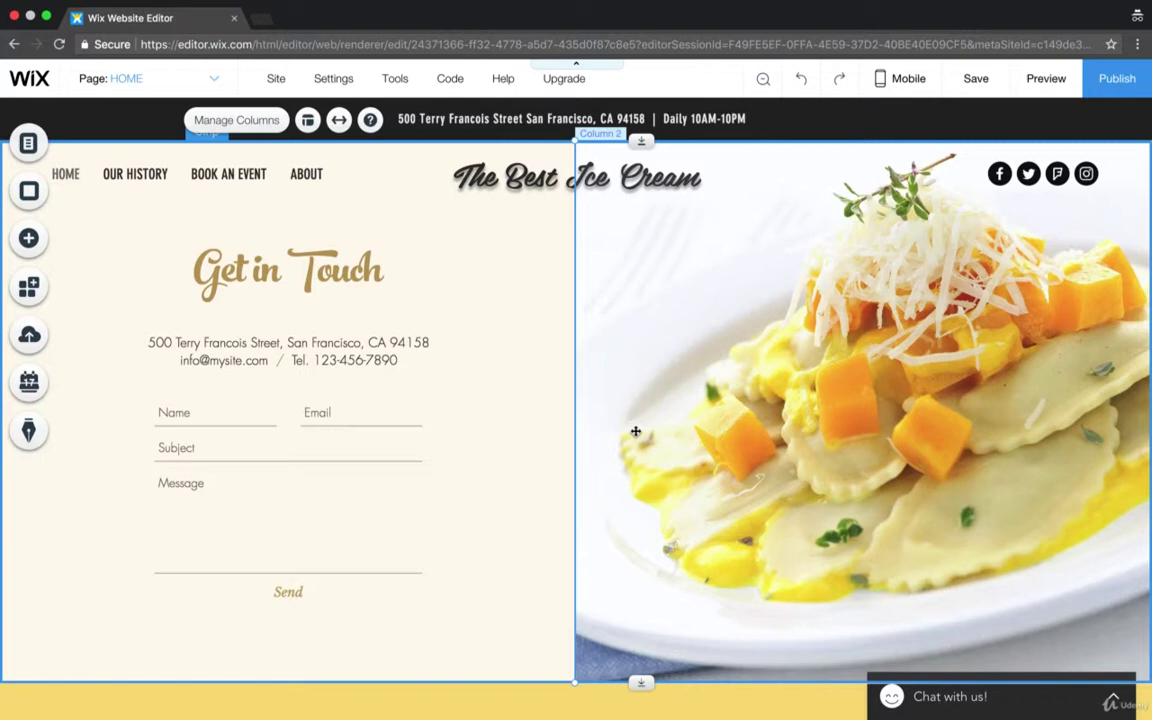
pyautogui.scroll(10, 635, 432)
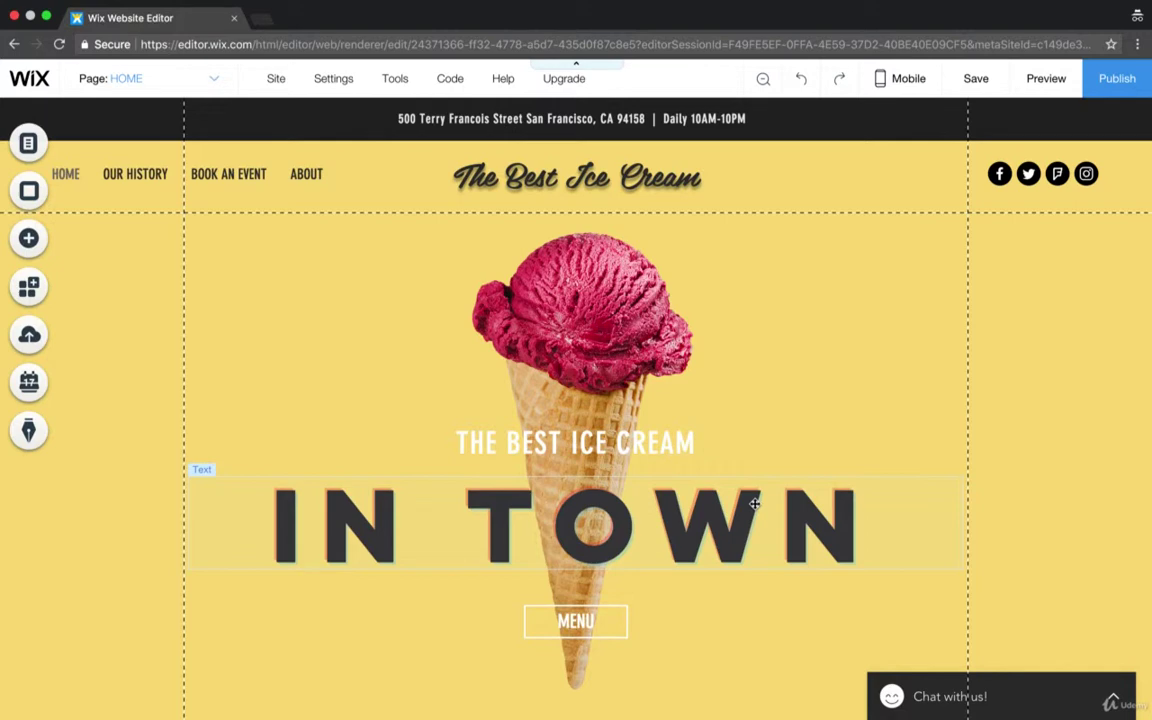
# Scroll back to the yellow IN TOWN hero and select its MENU button.
pyautogui.scroll(-5, 427, 553)
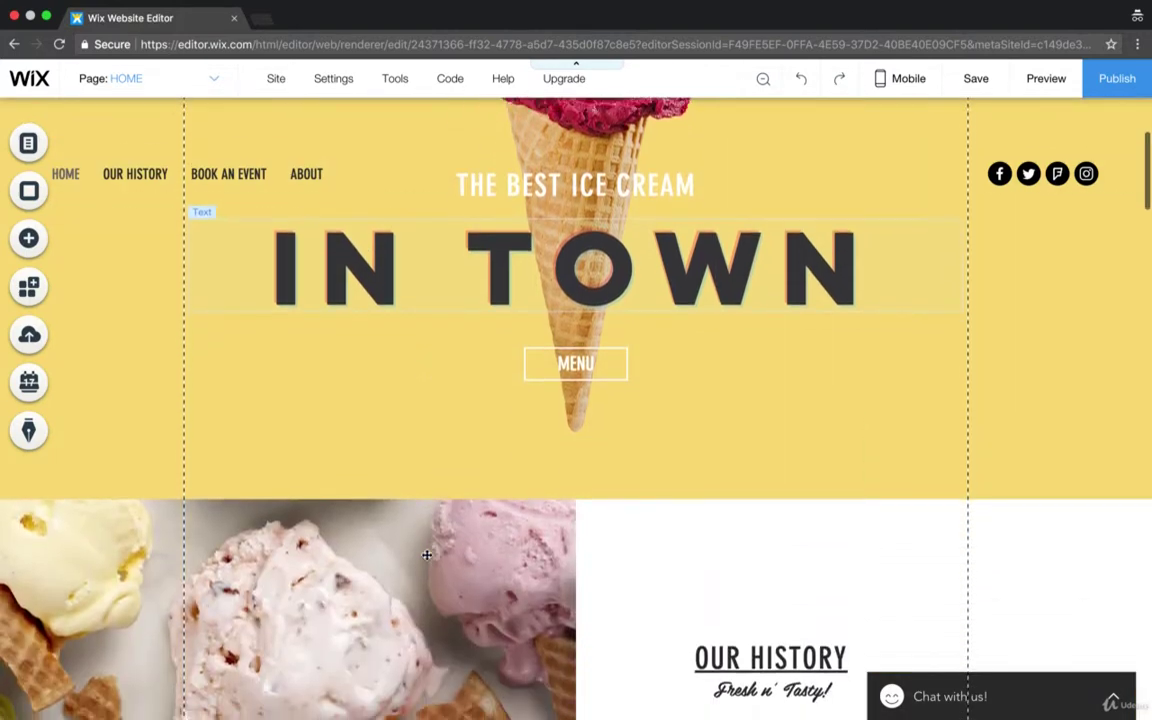
pyautogui.scroll(-10, 427, 555)
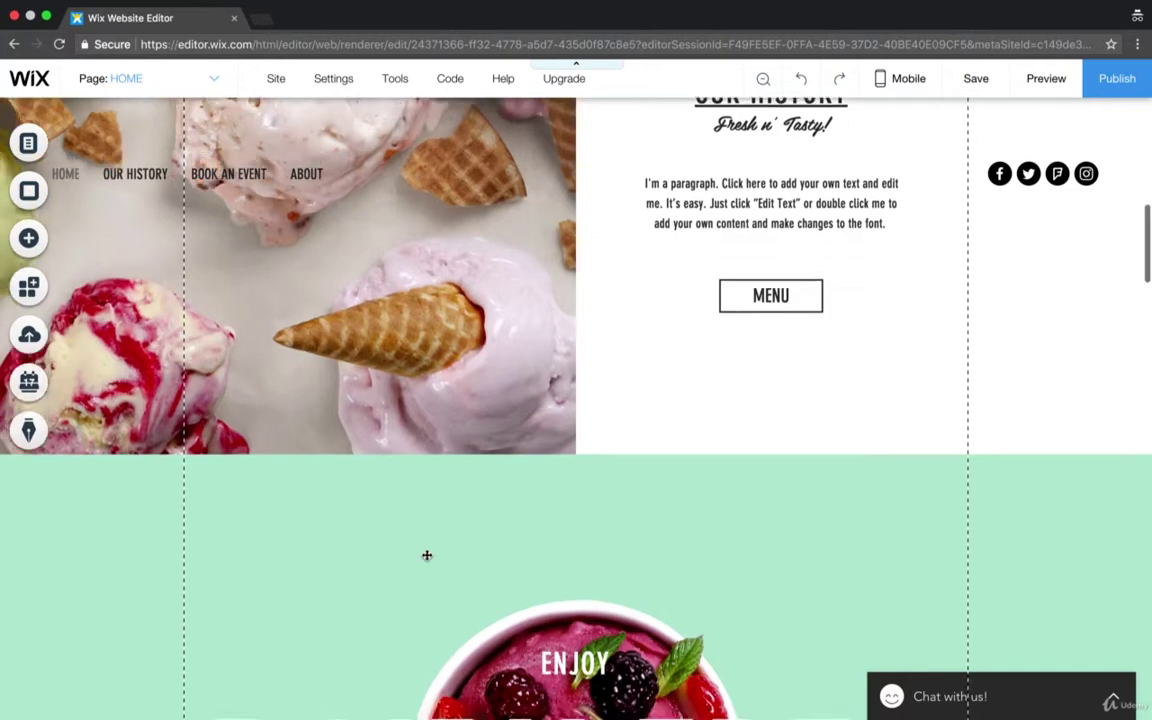
pyautogui.scroll(-9, 427, 555)
pyautogui.scroll(2, 427, 555)
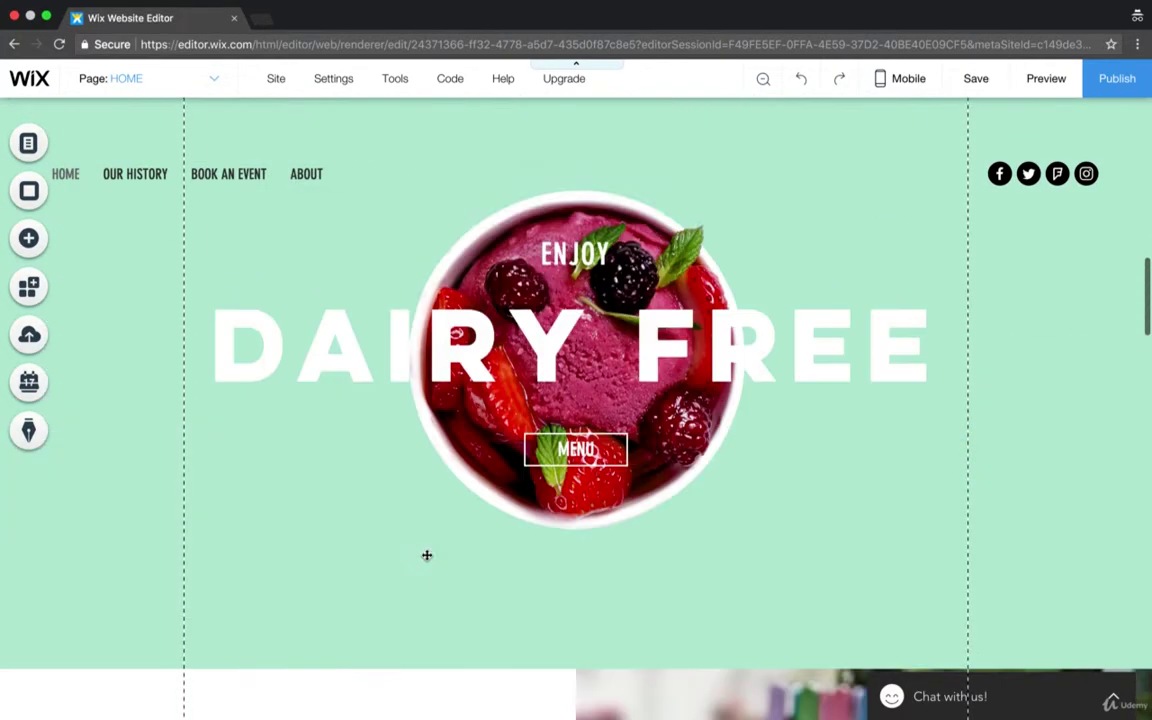
pyautogui.scroll(20, 427, 555)
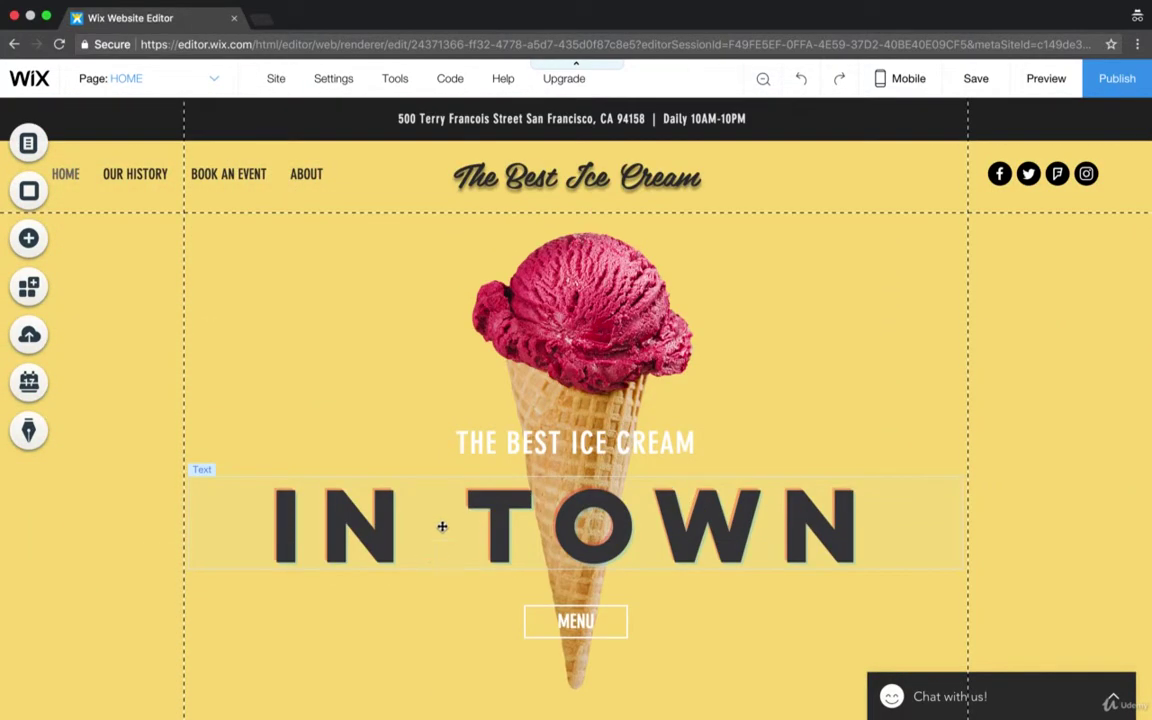
pyautogui.scroll(-2, 442, 527)
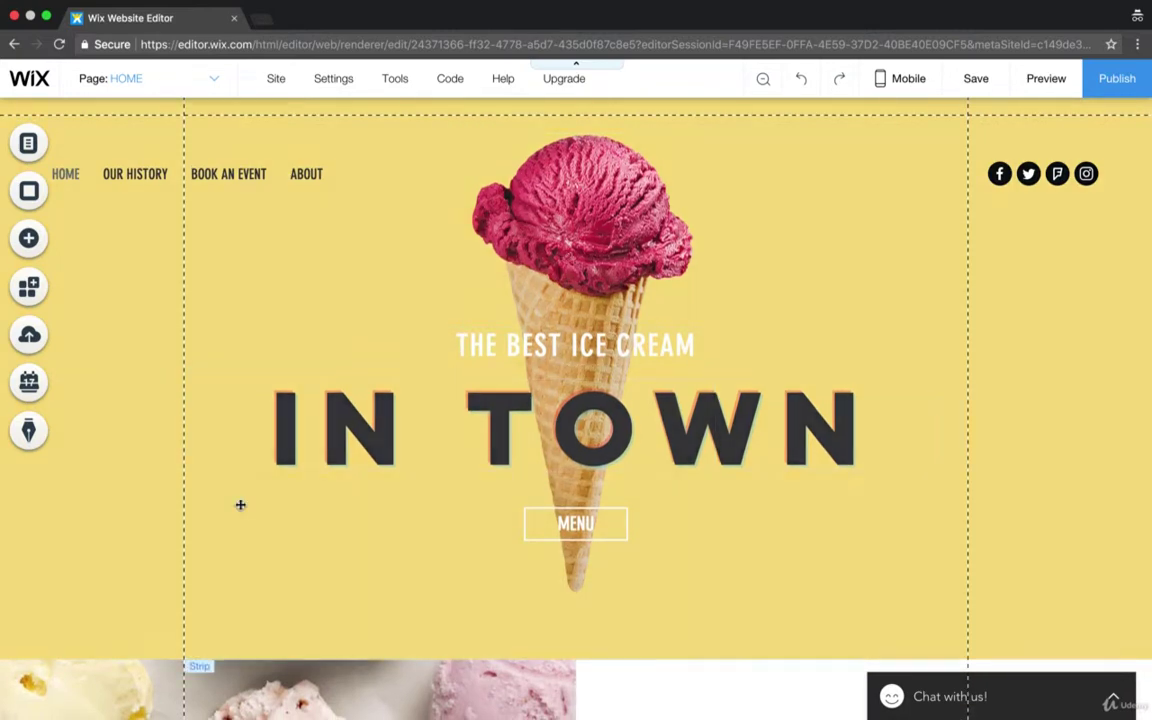
pyautogui.scroll(-4, 240, 505)
pyautogui.click(594, 339)
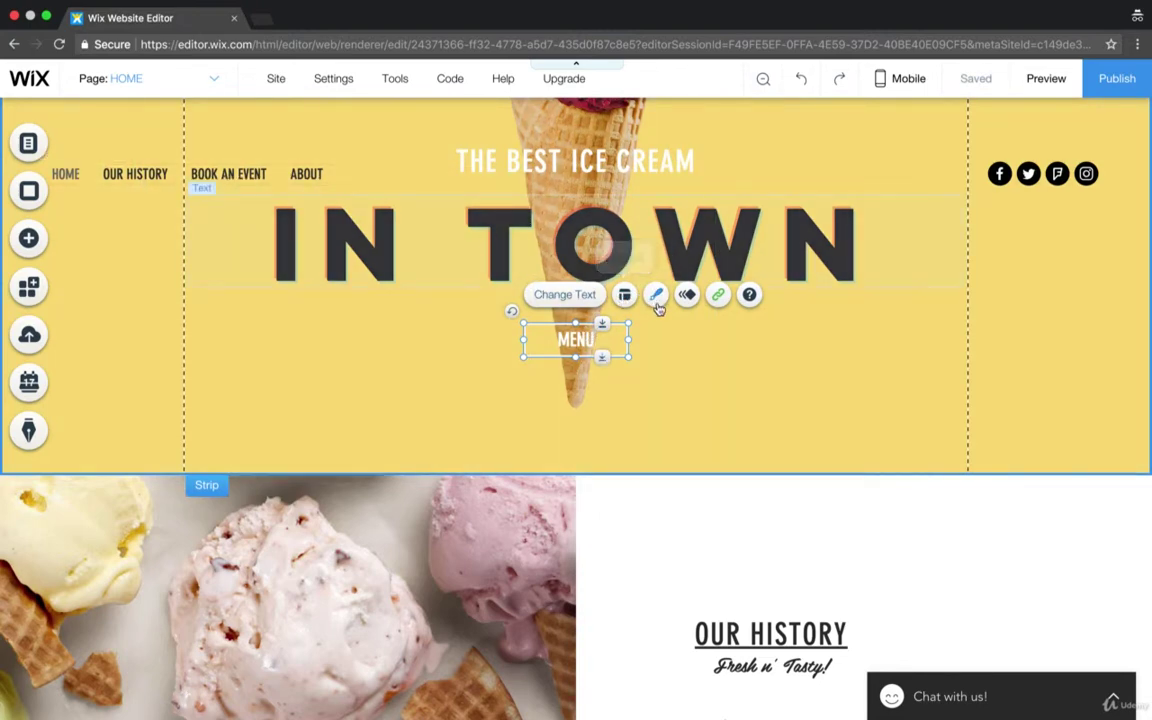
# Change the hero button's label from MENU to ABOUT.
pyautogui.click(565, 295)
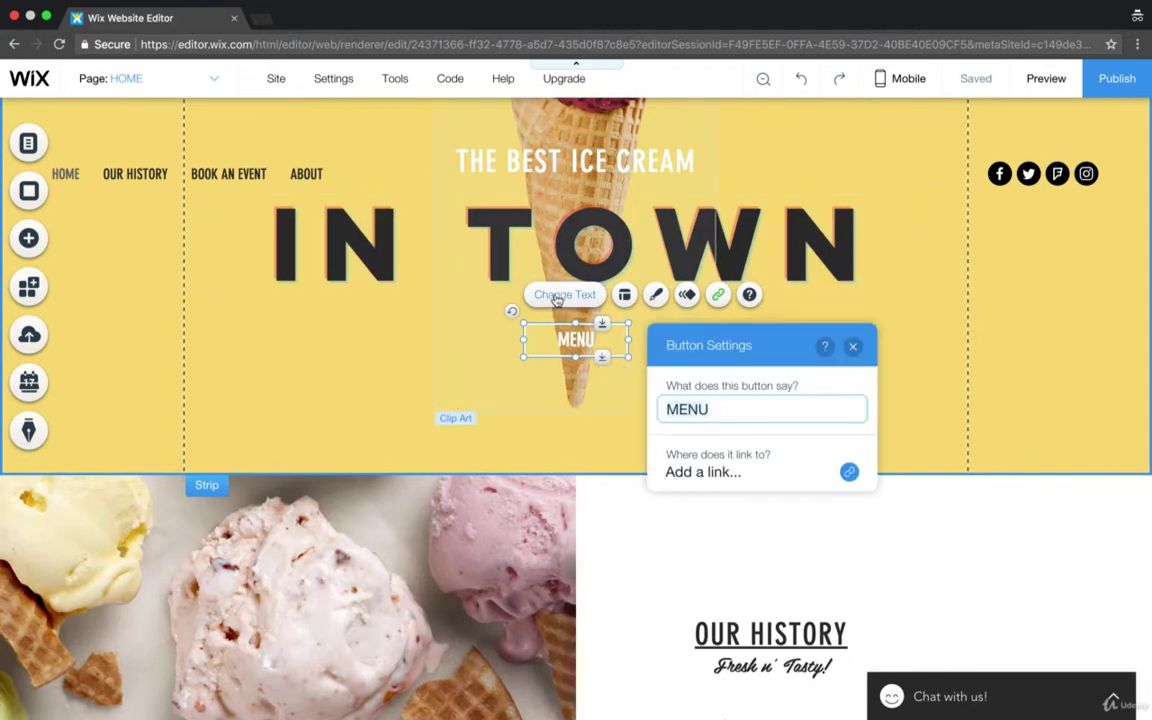
pyautogui.click(532, 447)
pyautogui.click(591, 345)
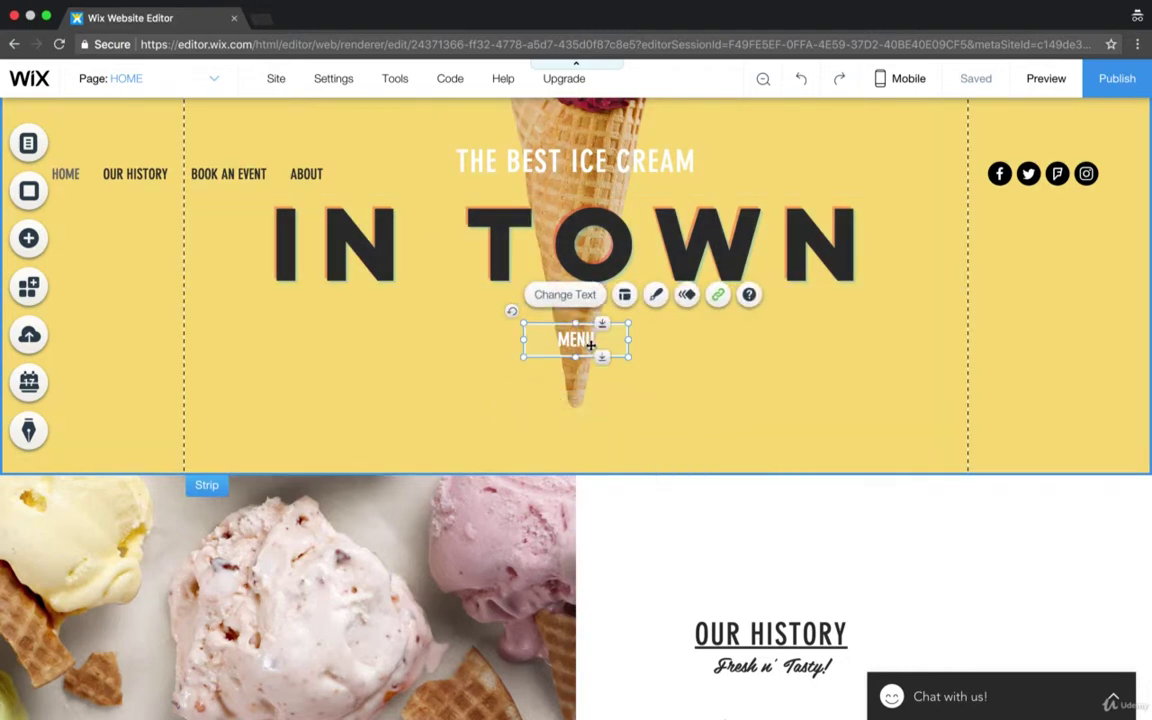
pyautogui.click(563, 295)
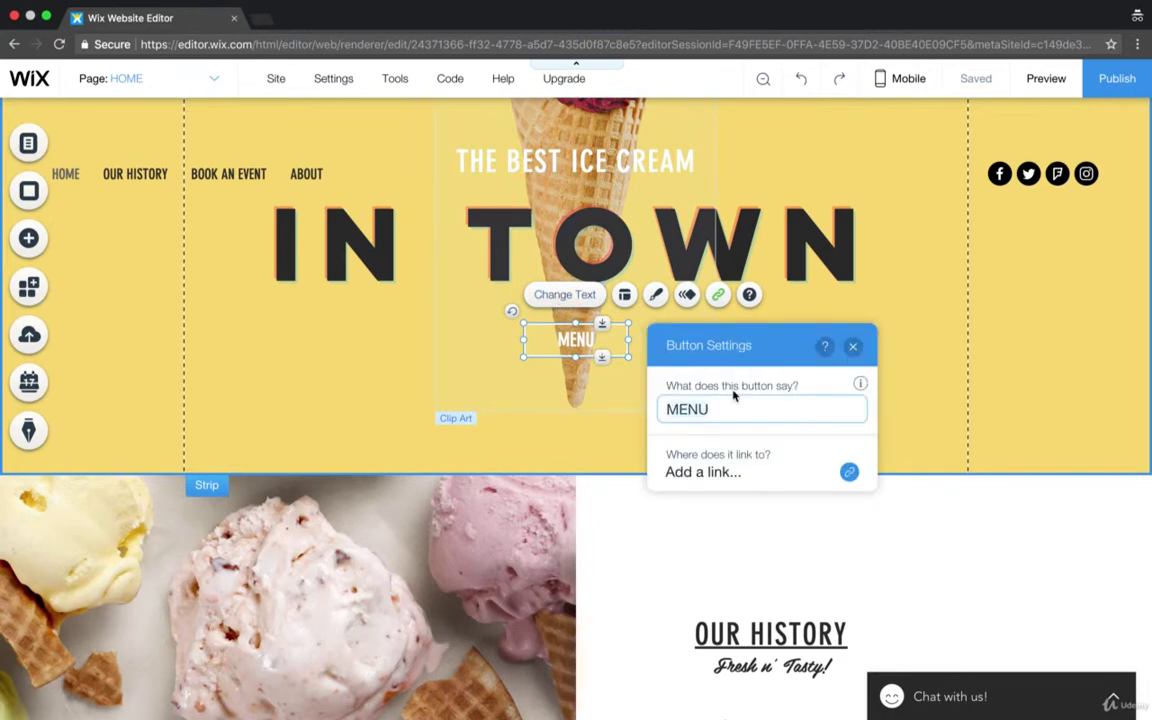
pyautogui.hotkey('ctrl', 'a')
pyautogui.write('ABOUT')
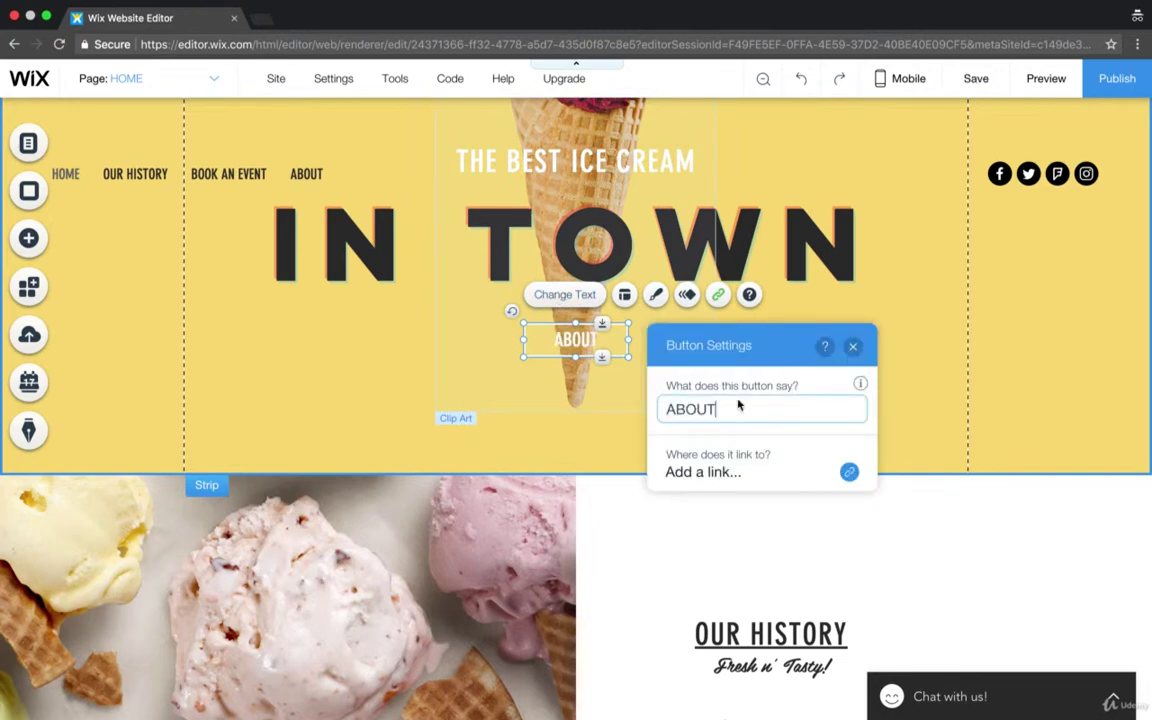
# Link the button to the ABOUT page and close Button Settings.
pyautogui.click(848, 472)
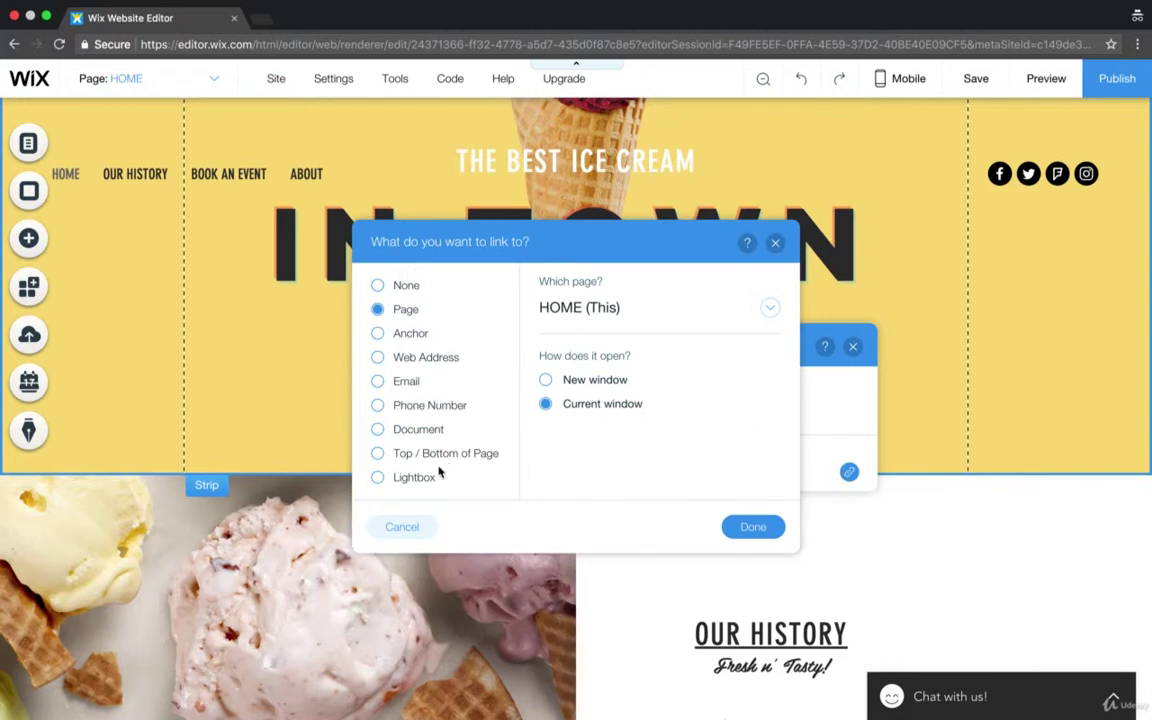
pyautogui.click(640, 310)
pyautogui.click(601, 432)
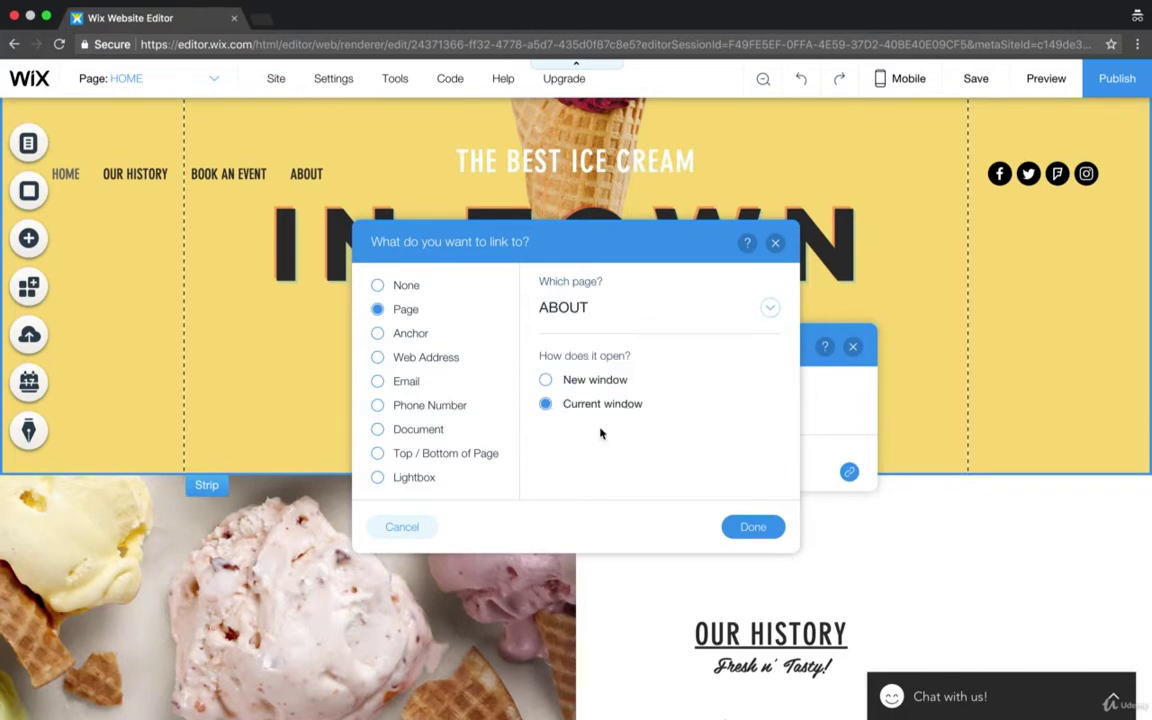
pyautogui.click(757, 529)
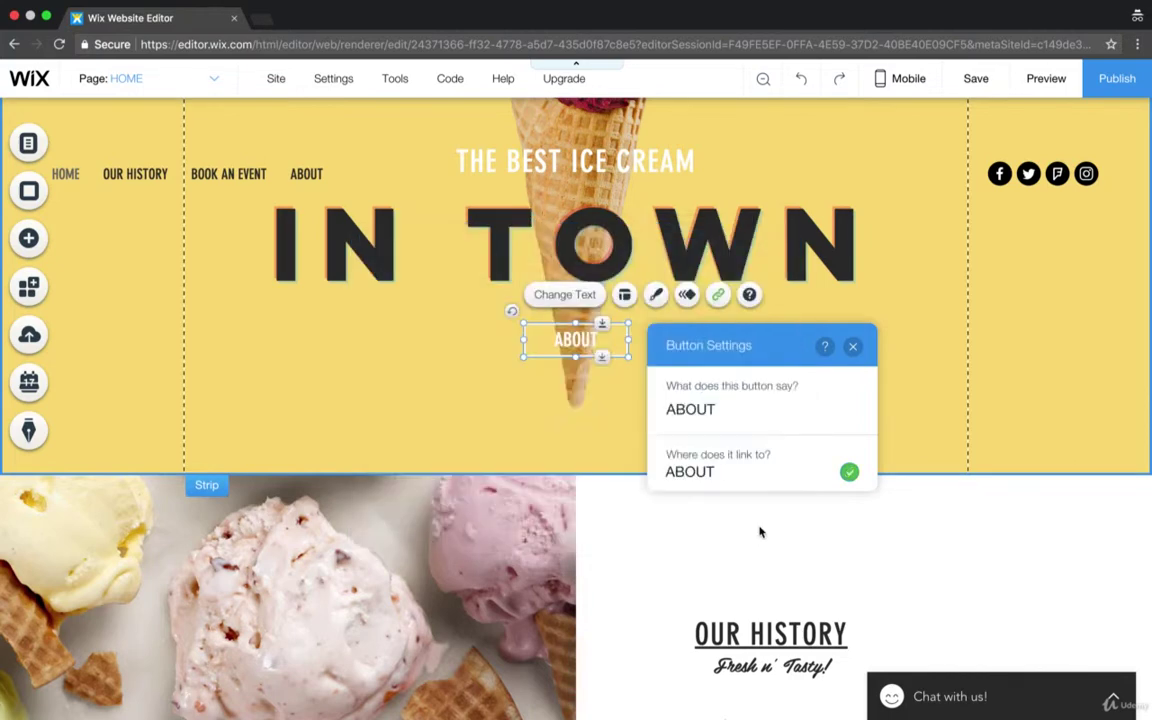
pyautogui.click(857, 347)
# Reselect the ABOUT button and check its link target without changes.
pyautogui.click(877, 368)
pyautogui.click(591, 339)
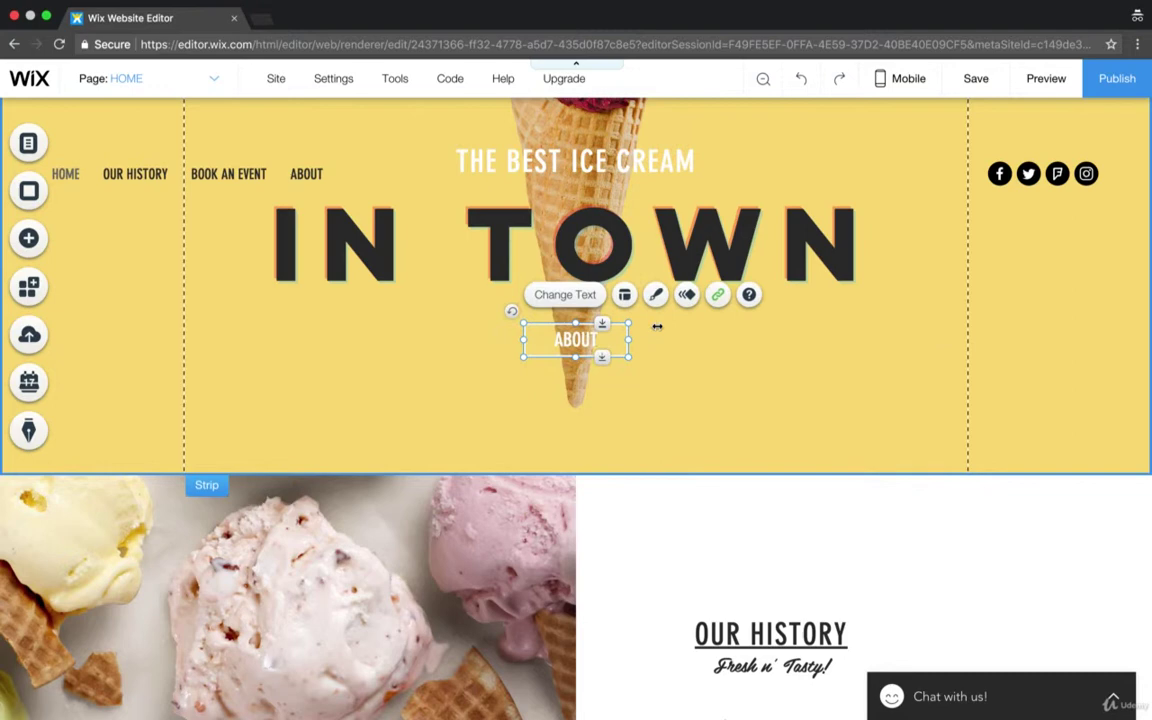
pyautogui.click(564, 294)
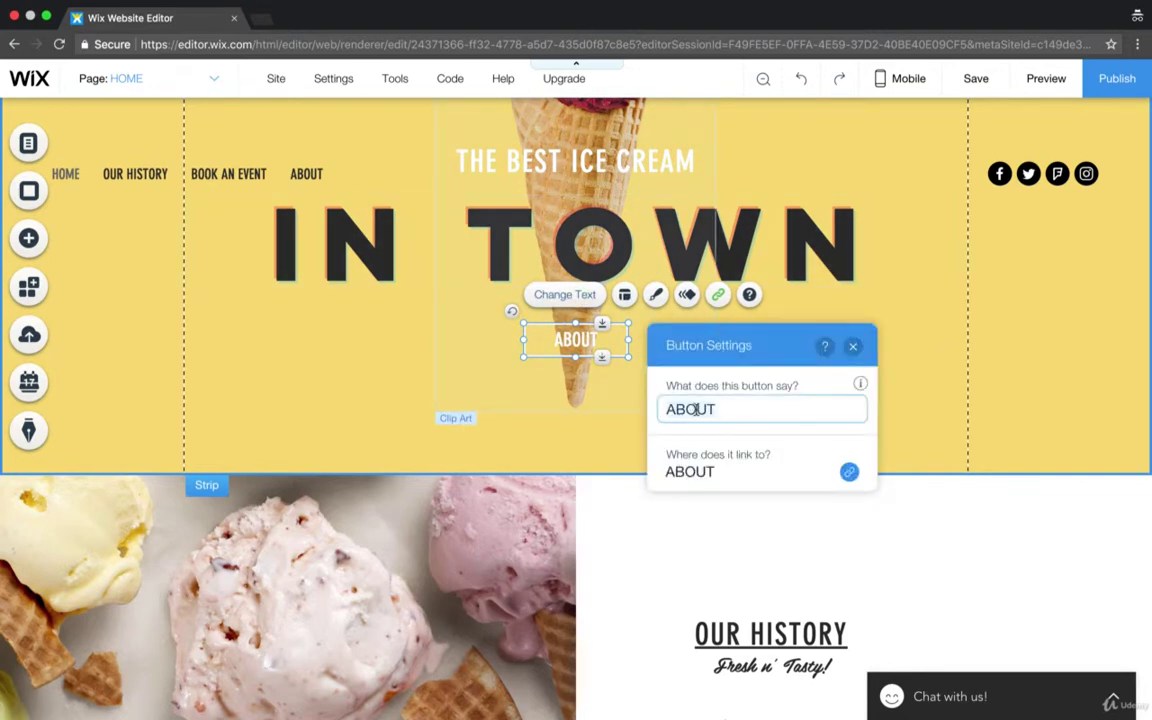
pyautogui.click(846, 473)
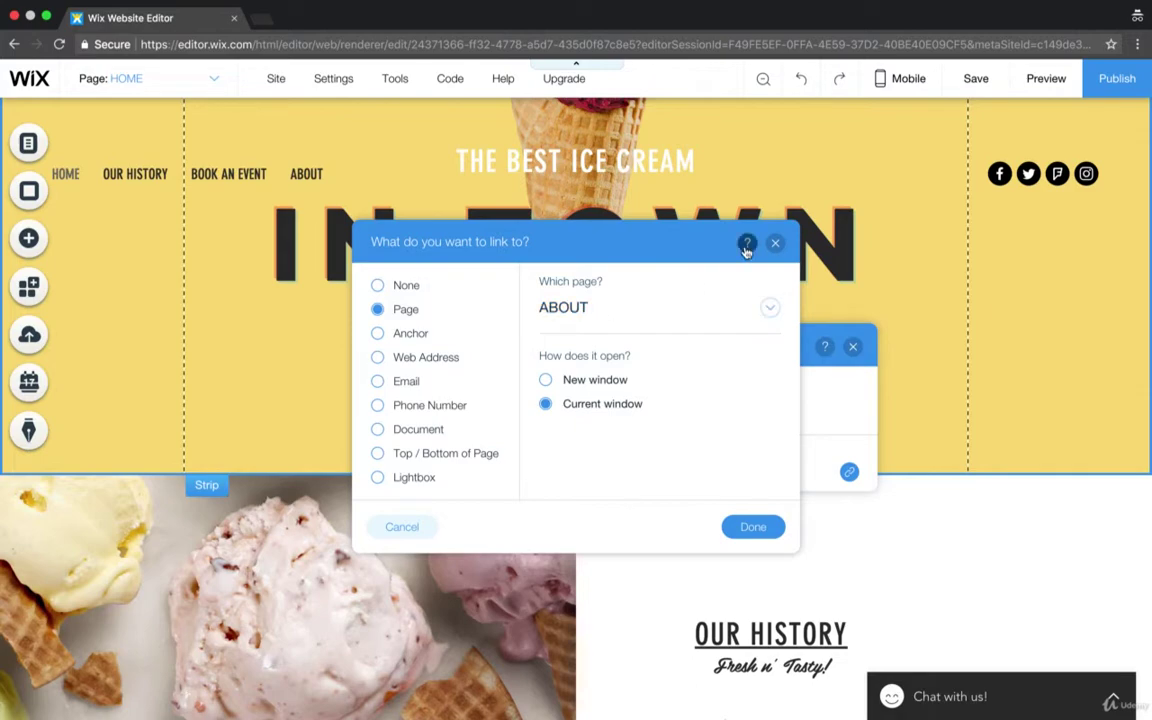
pyautogui.click(775, 242)
pyautogui.click(852, 346)
pyautogui.click(741, 421)
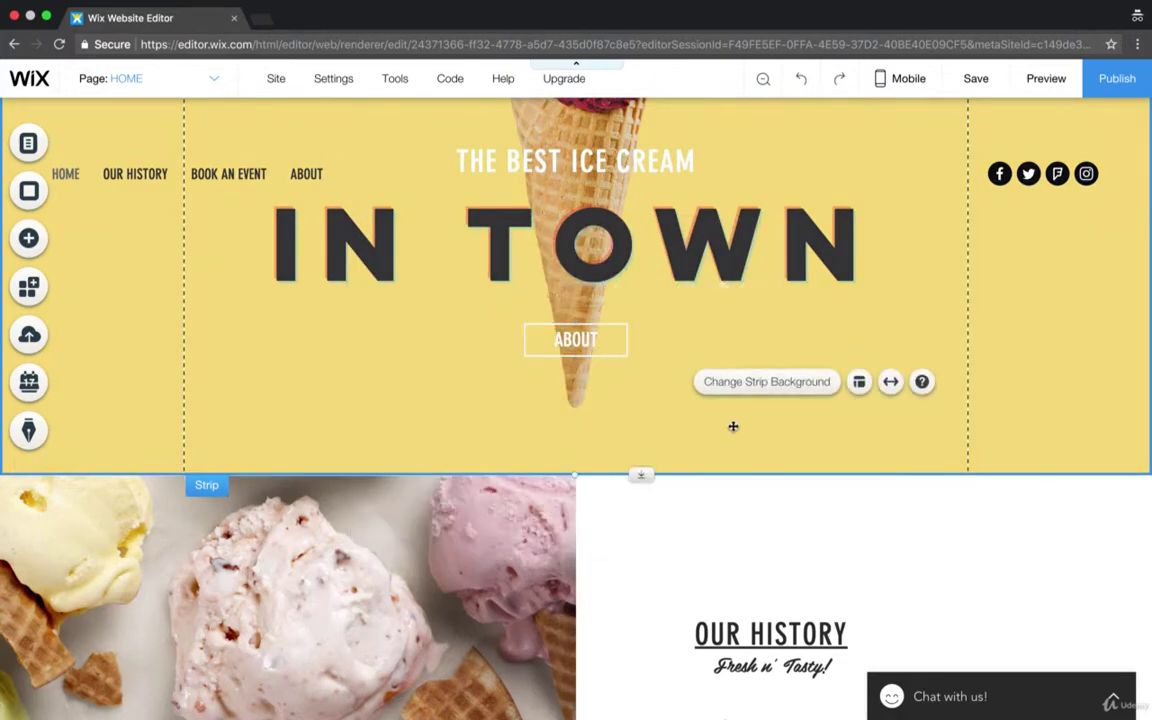
pyautogui.scroll(3, 735, 424)
pyautogui.scroll(-4, 733, 427)
pyautogui.scroll(-15, 733, 427)
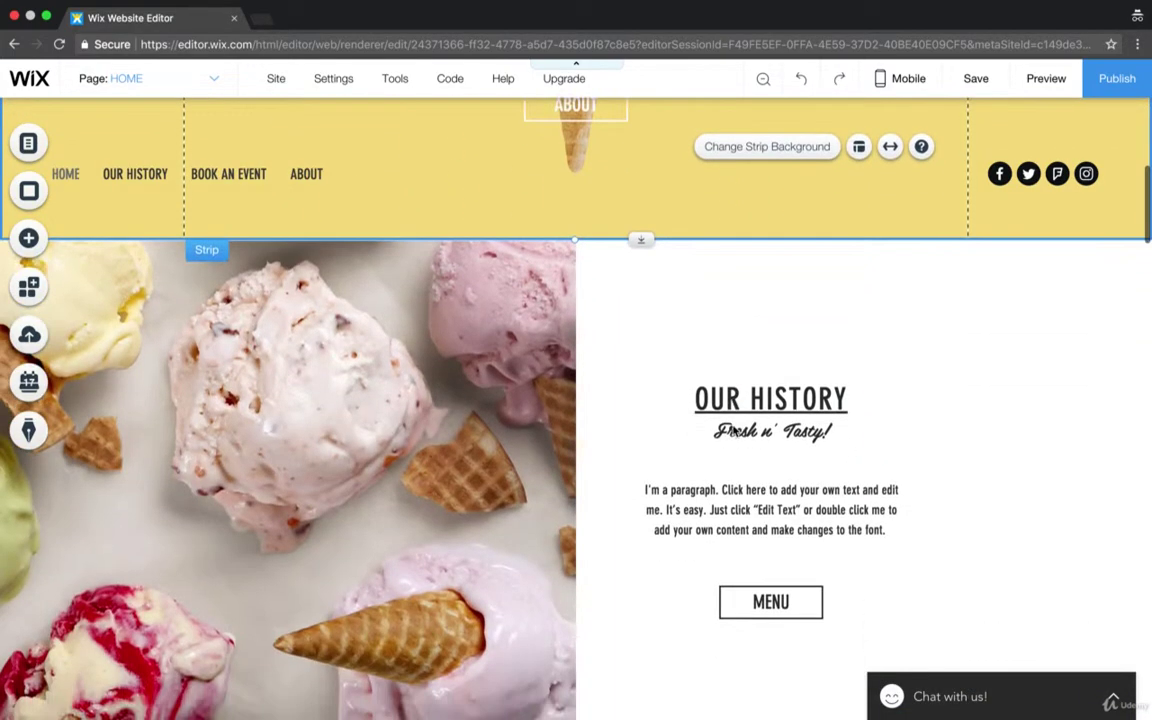
pyautogui.scroll(-15, 733, 430)
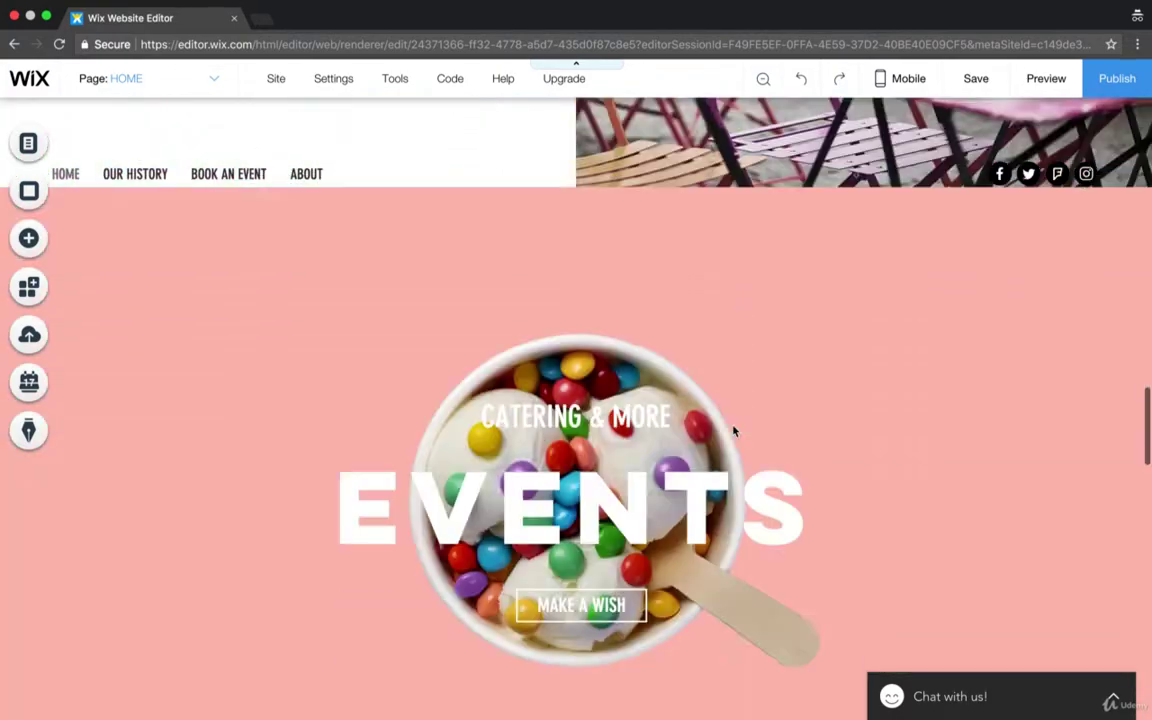
pyautogui.scroll(-12, 733, 430)
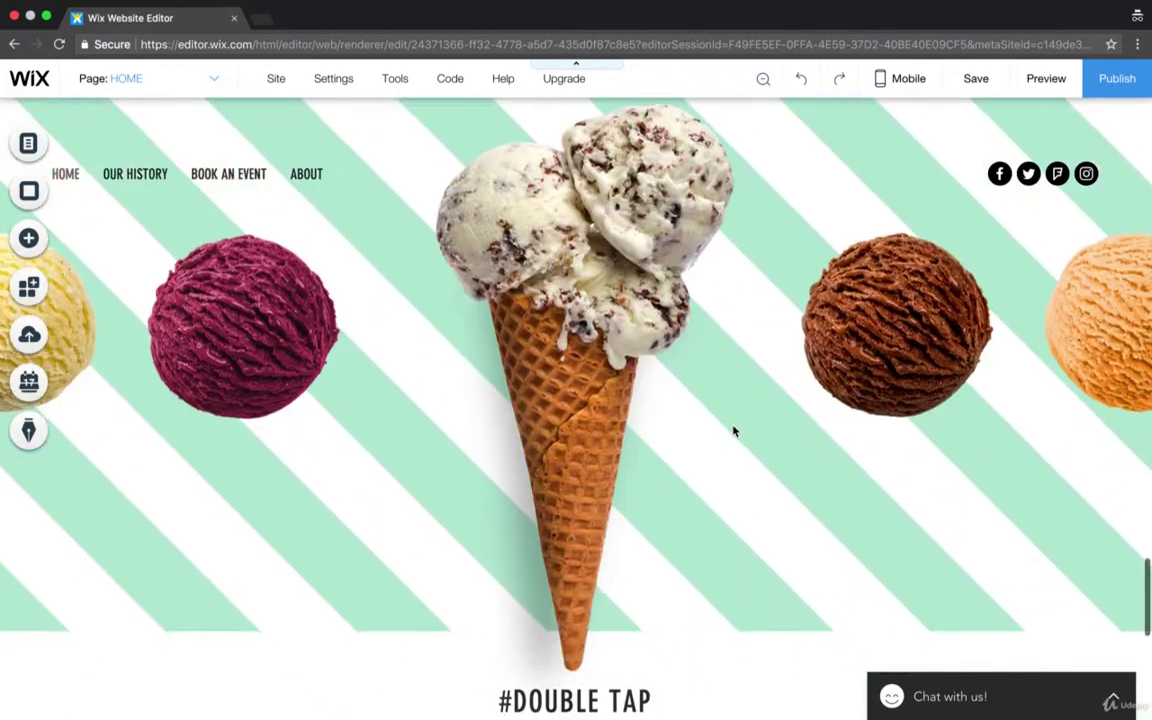
pyautogui.scroll(10, 733, 430)
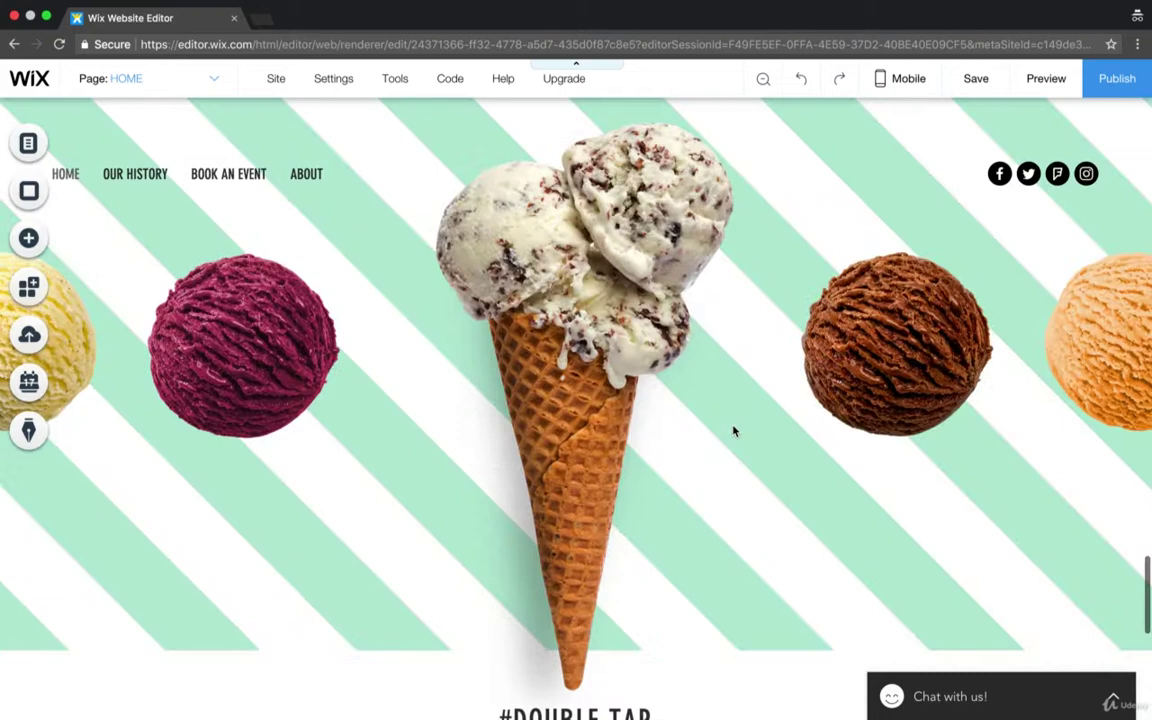
pyautogui.scroll(-2, 764, 378)
# Delete the striped ice-cream strip and check the blank area above the gallery.
pyautogui.click(765, 378)
pyautogui.press('Delete')
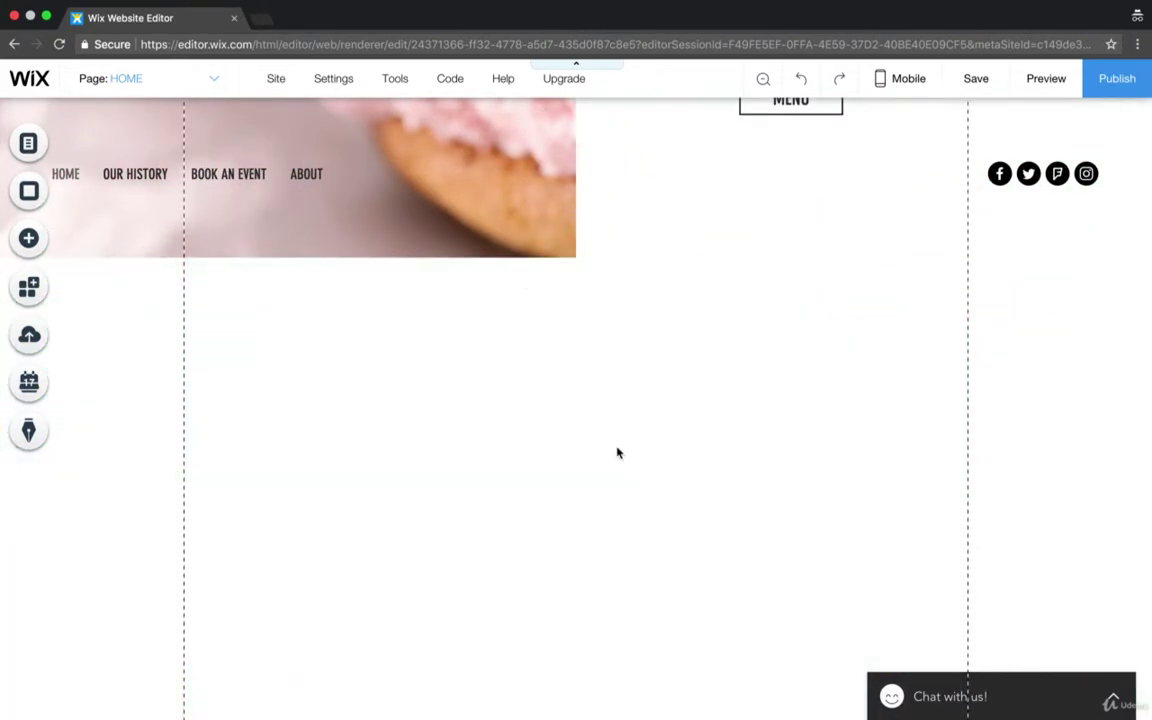
pyautogui.scroll(-3, 617, 453)
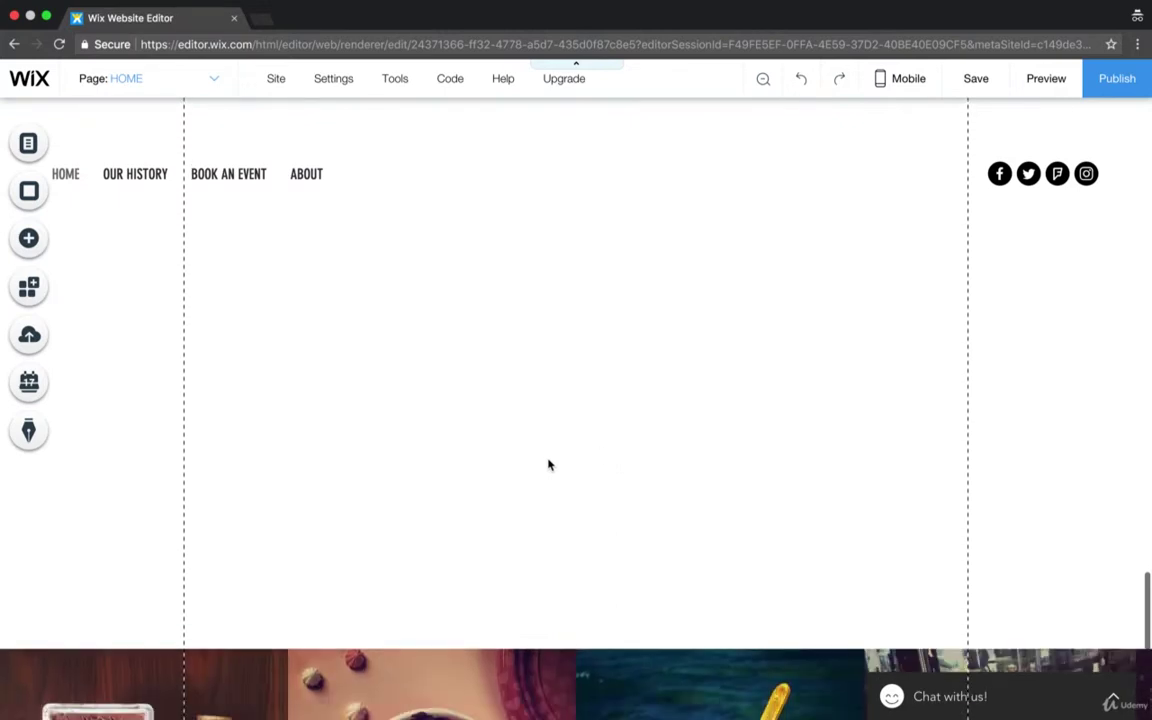
pyautogui.moveTo(468, 470)
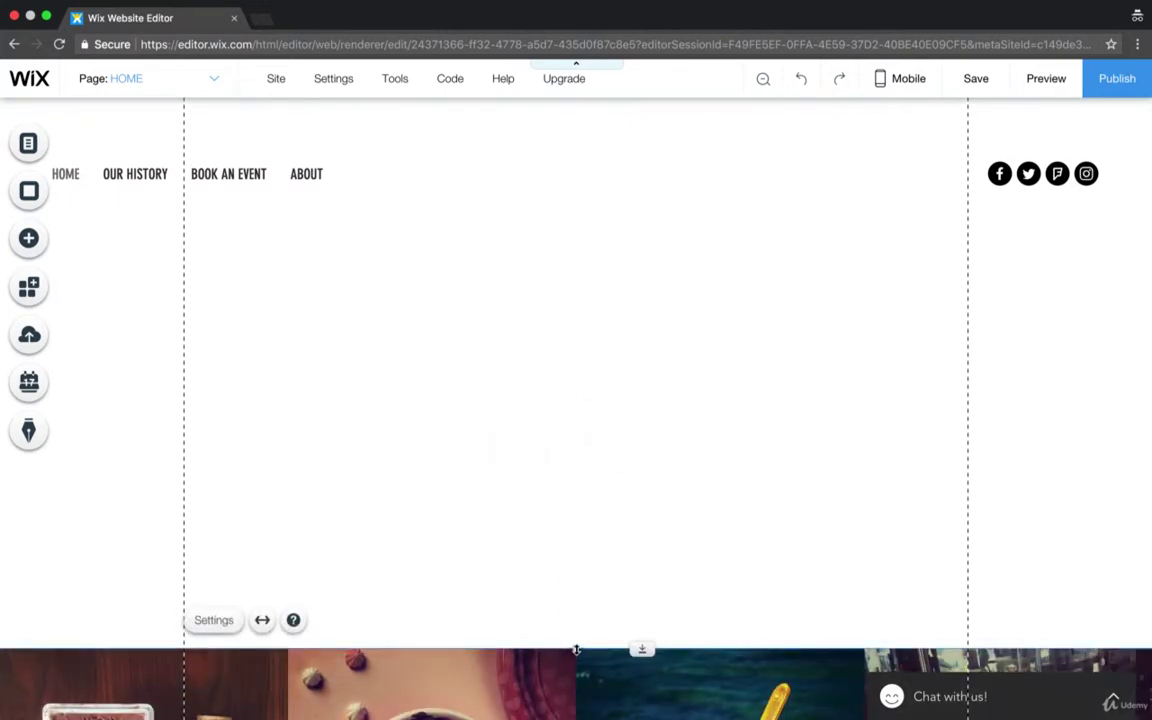
pyautogui.scroll(3, 576, 584)
pyautogui.scroll(15, 520, 250)
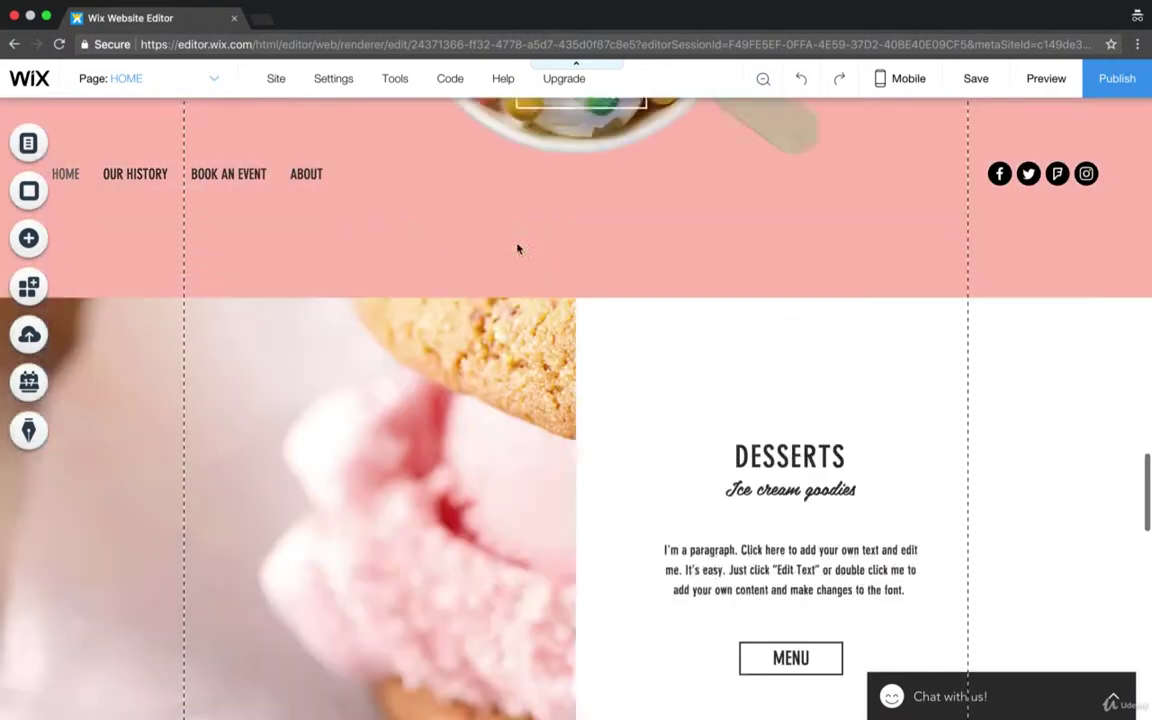
pyautogui.scroll(-5, 517, 257)
pyautogui.scroll(-8, 517, 257)
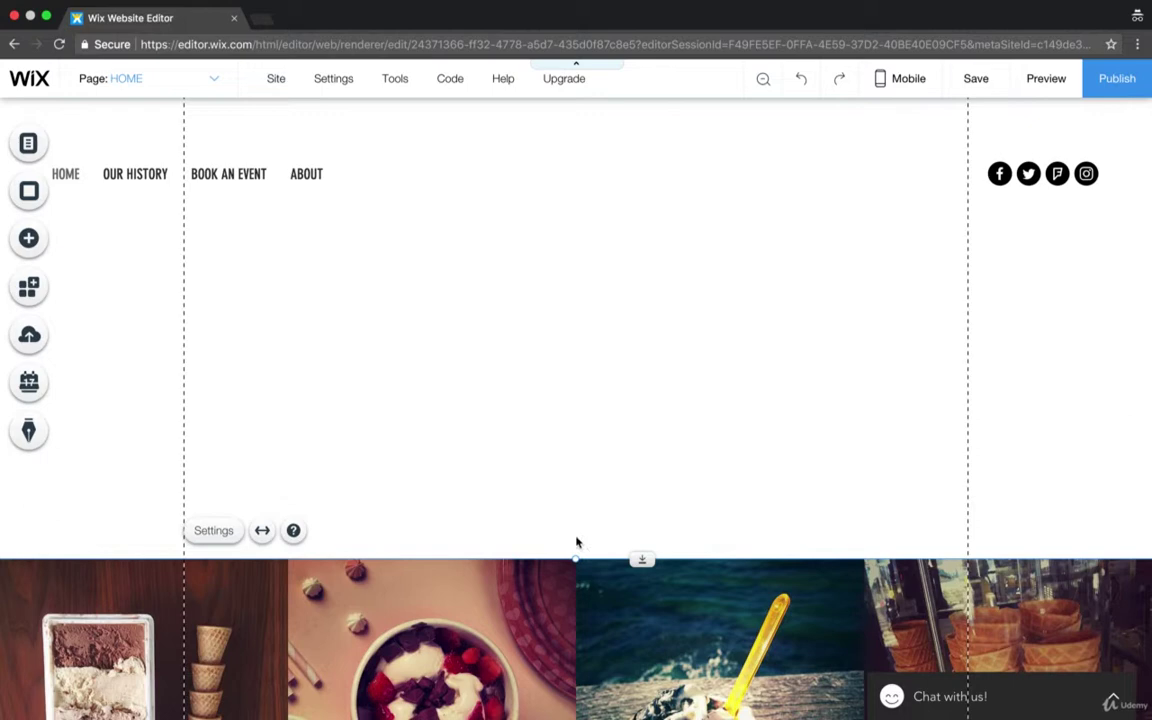
# Shorten the empty white section and stretch the gallery strip upward, undoing one overshoot.
pyautogui.moveTo(577, 558); pyautogui.dragTo(578, 548)
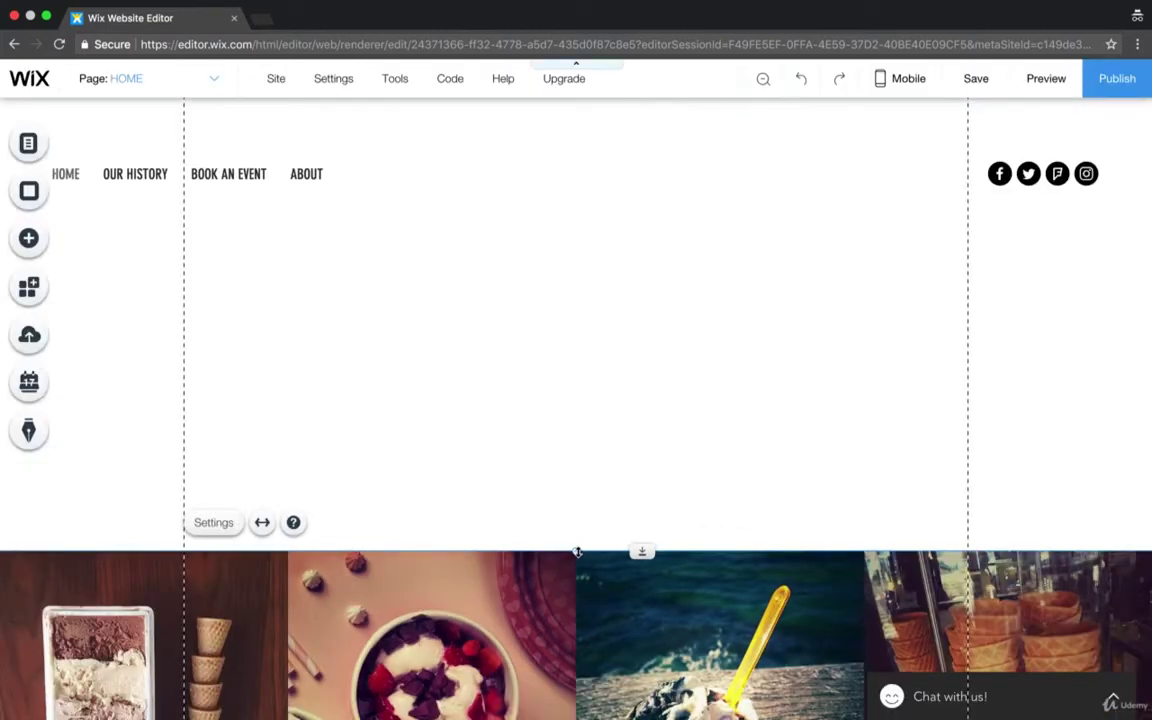
pyautogui.moveTo(578, 543); pyautogui.dragTo(579, 274)
pyautogui.hotkey('ctrl', 'z')
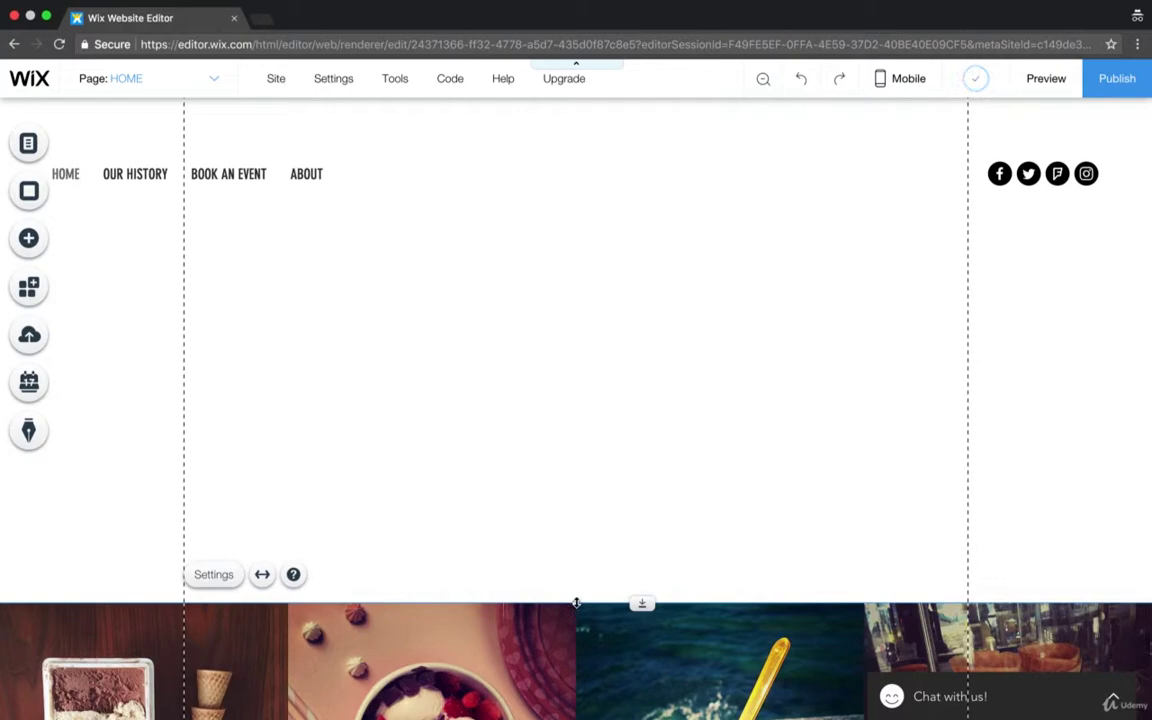
pyautogui.moveTo(571, 599); pyautogui.dragTo(585, 120)
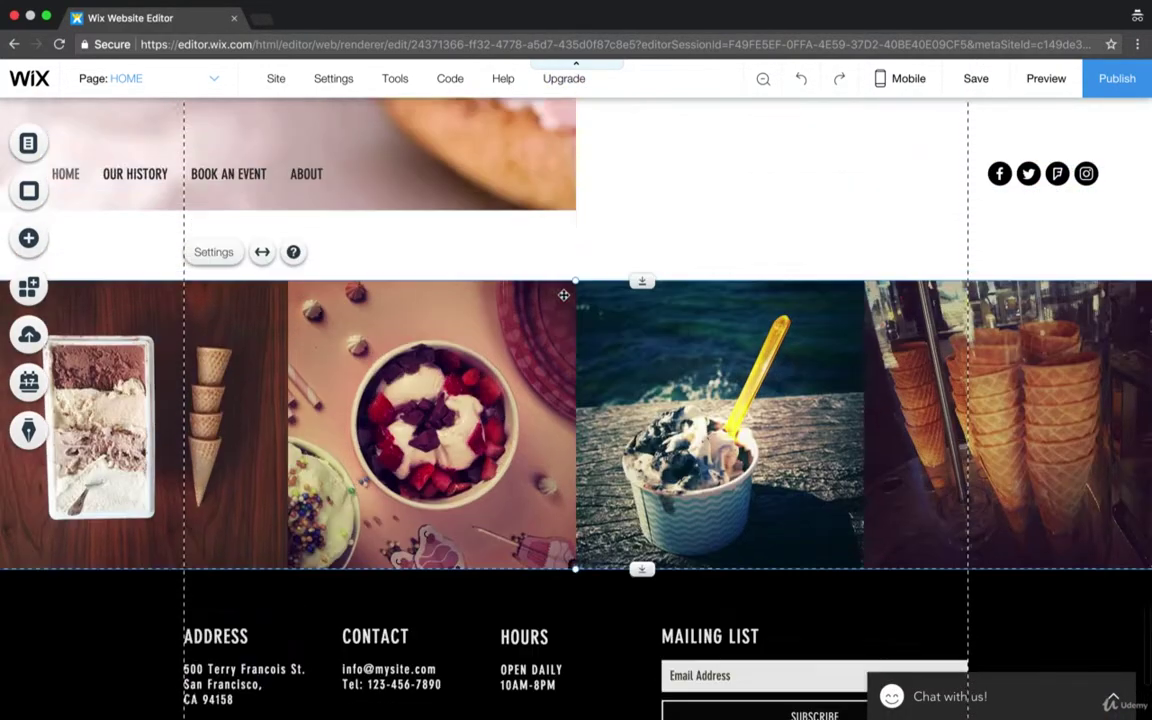
pyautogui.moveTo(576, 279); pyautogui.dragTo(578, 356)
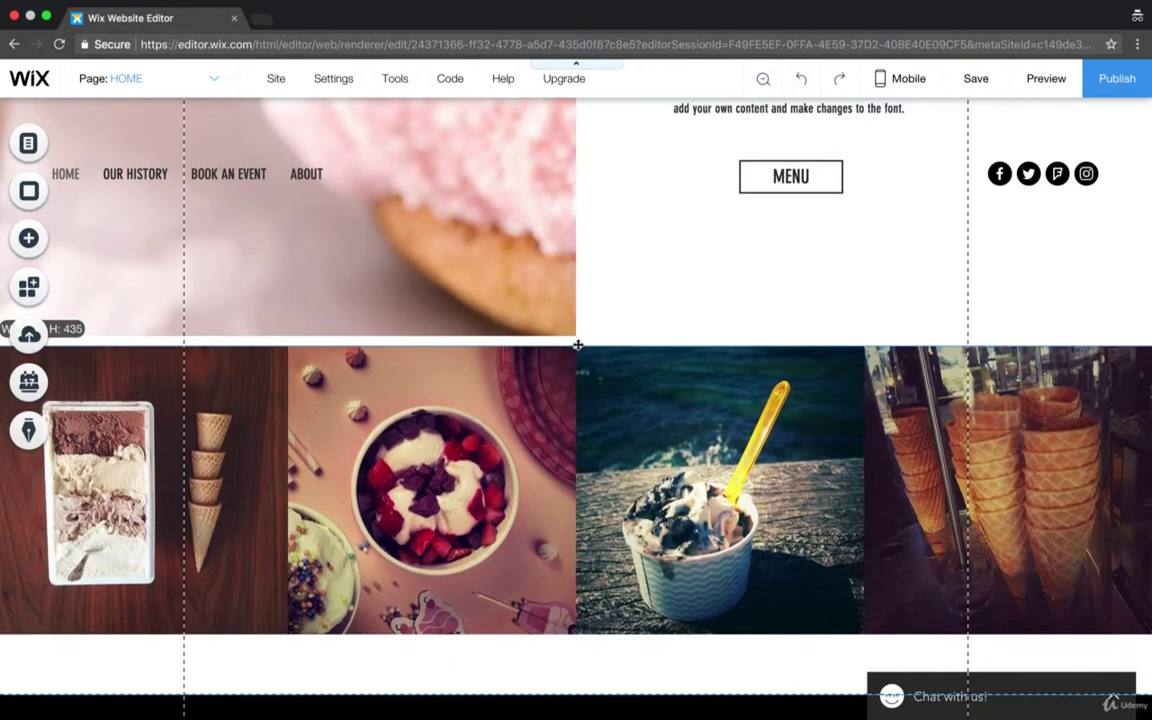
pyautogui.moveTo(577, 345); pyautogui.dragTo(577, 336)
# Pull the footer's top edge up so it meets the gallery's bottom.
pyautogui.scroll(-3, 577, 452)
pyautogui.click(577, 452)
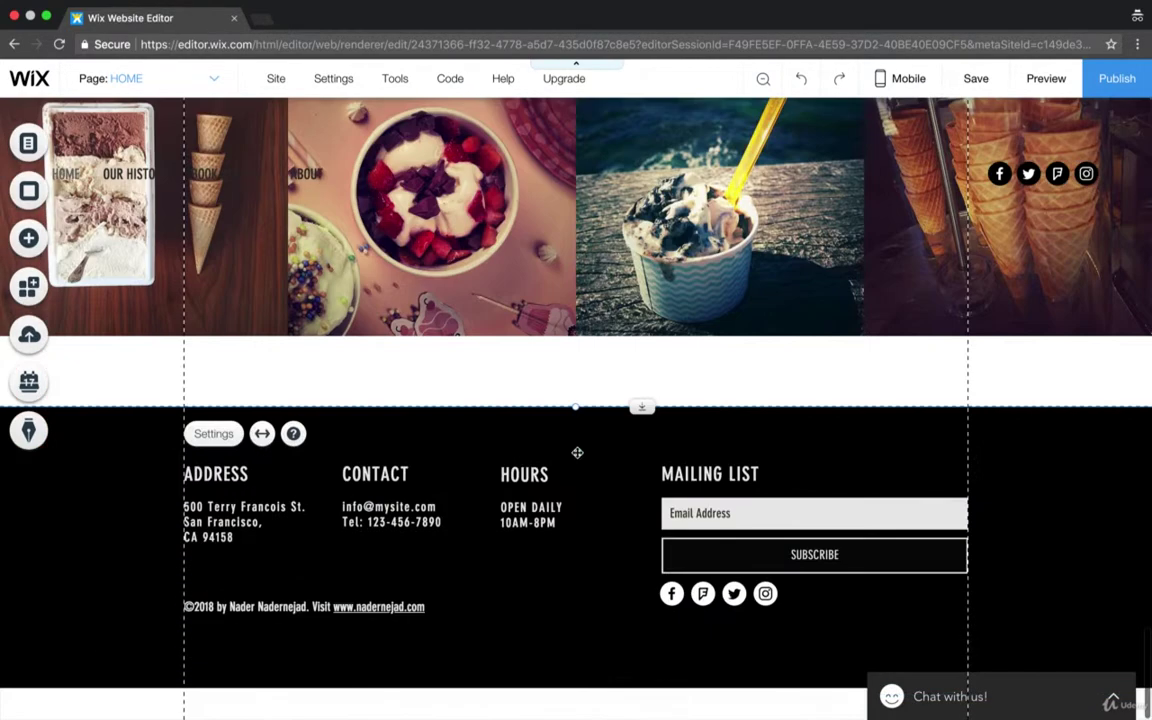
pyautogui.moveTo(577, 407); pyautogui.dragTo(582, 380)
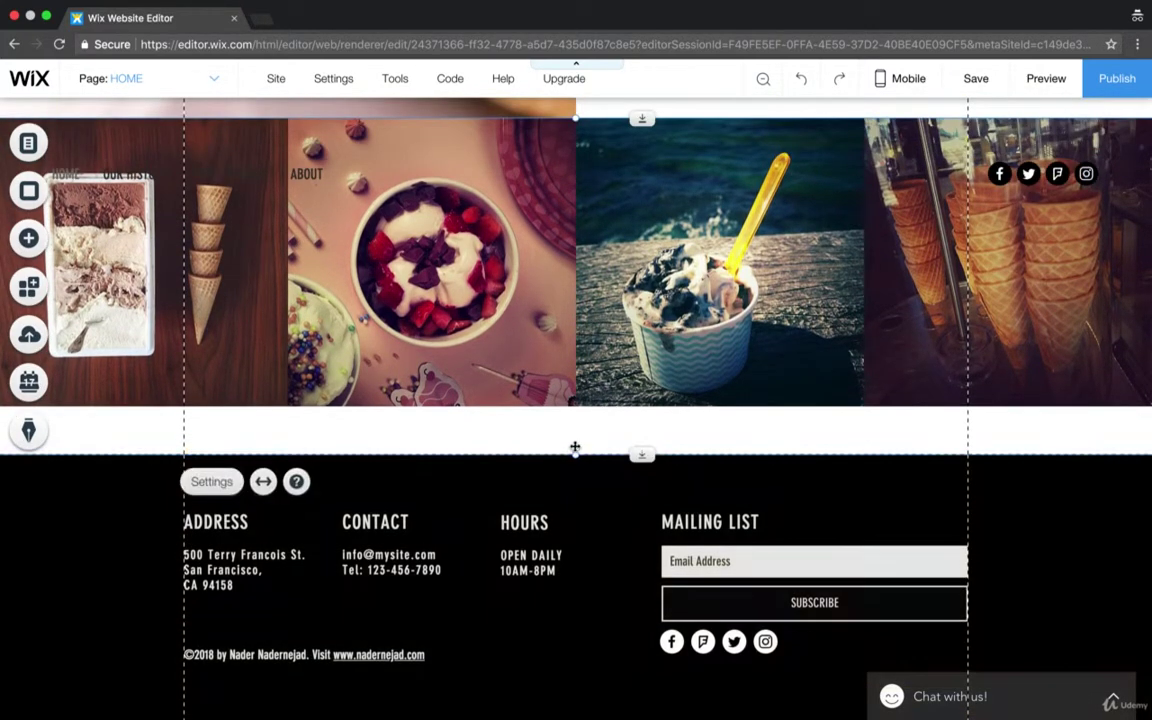
pyautogui.moveTo(573, 450); pyautogui.dragTo(576, 407)
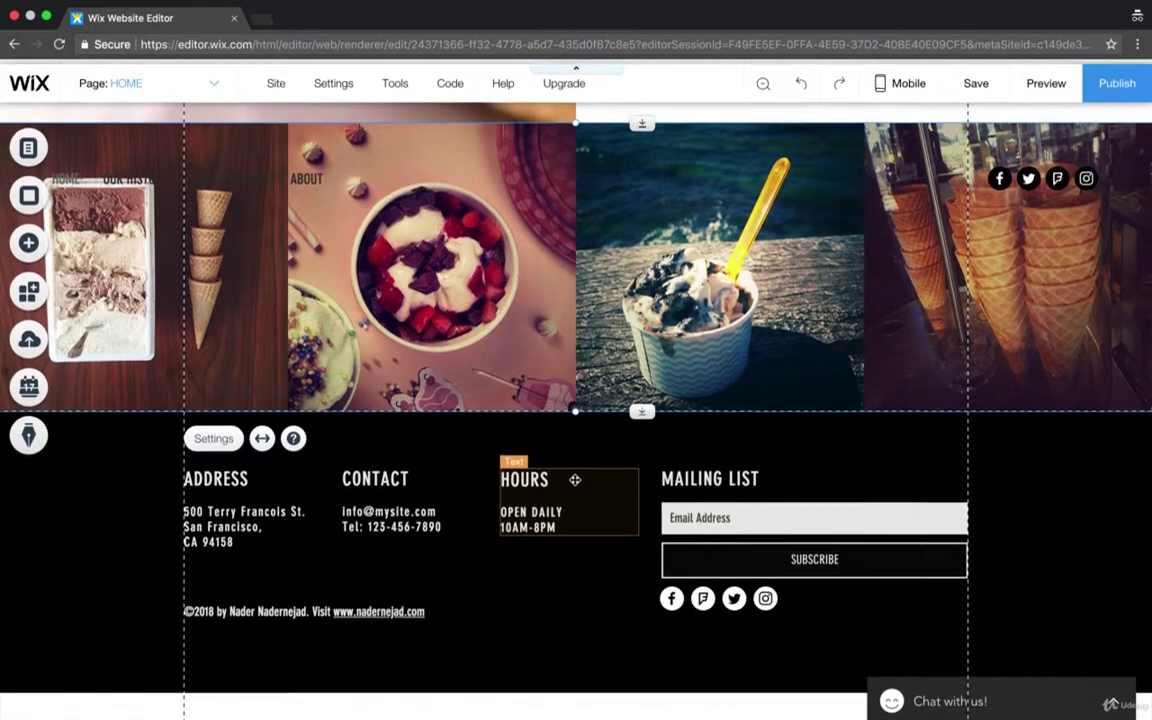
# Set the page background to the teal Floating Particles video.
pyautogui.scroll(10, 575, 480)
pyautogui.scroll(5, 575, 480)
pyautogui.scroll(-12, 575, 480)
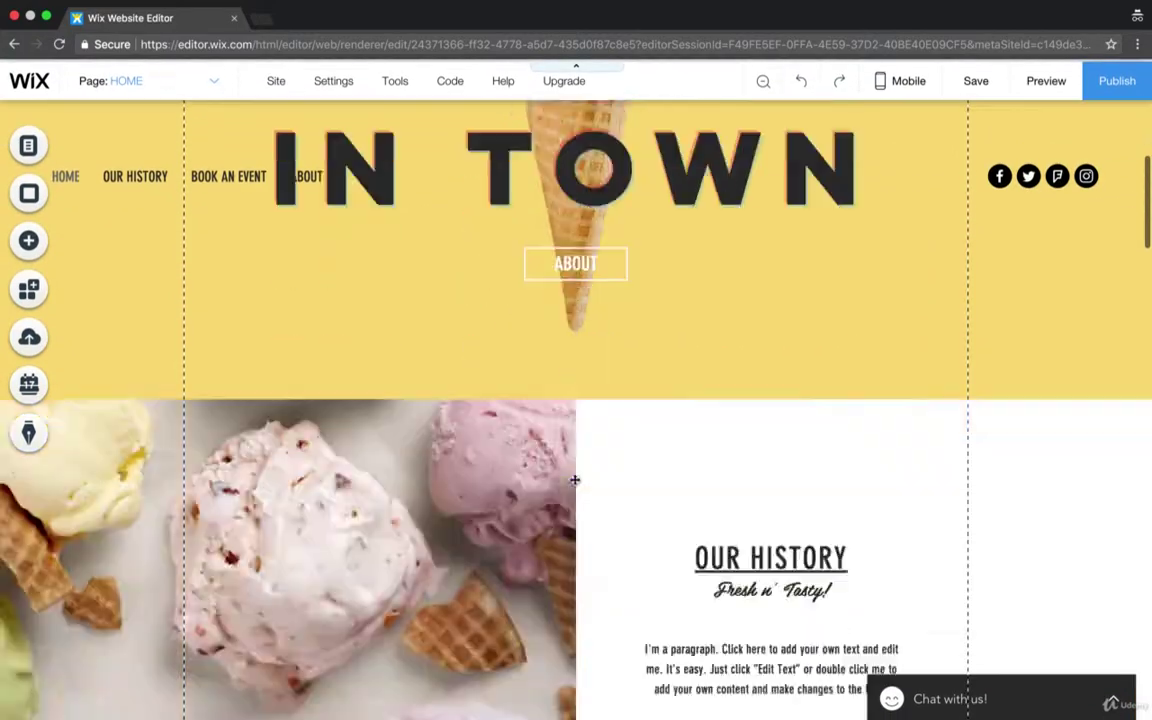
pyautogui.scroll(12, 575, 480)
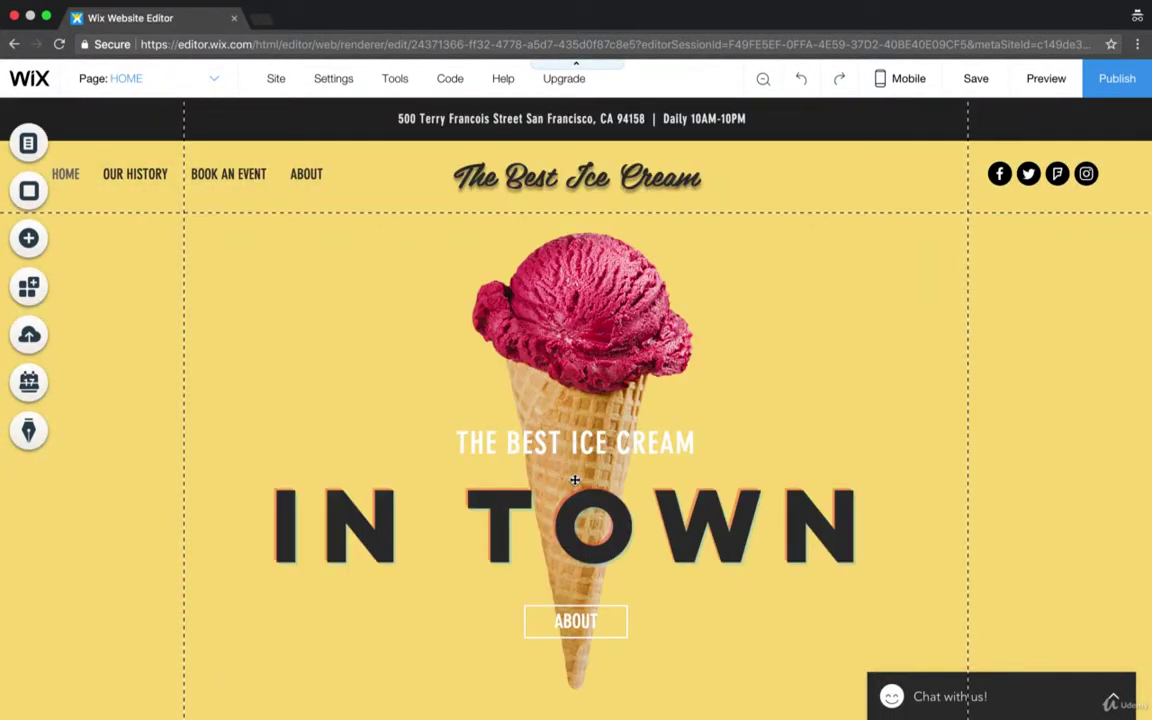
pyautogui.scroll(-6, 575, 480)
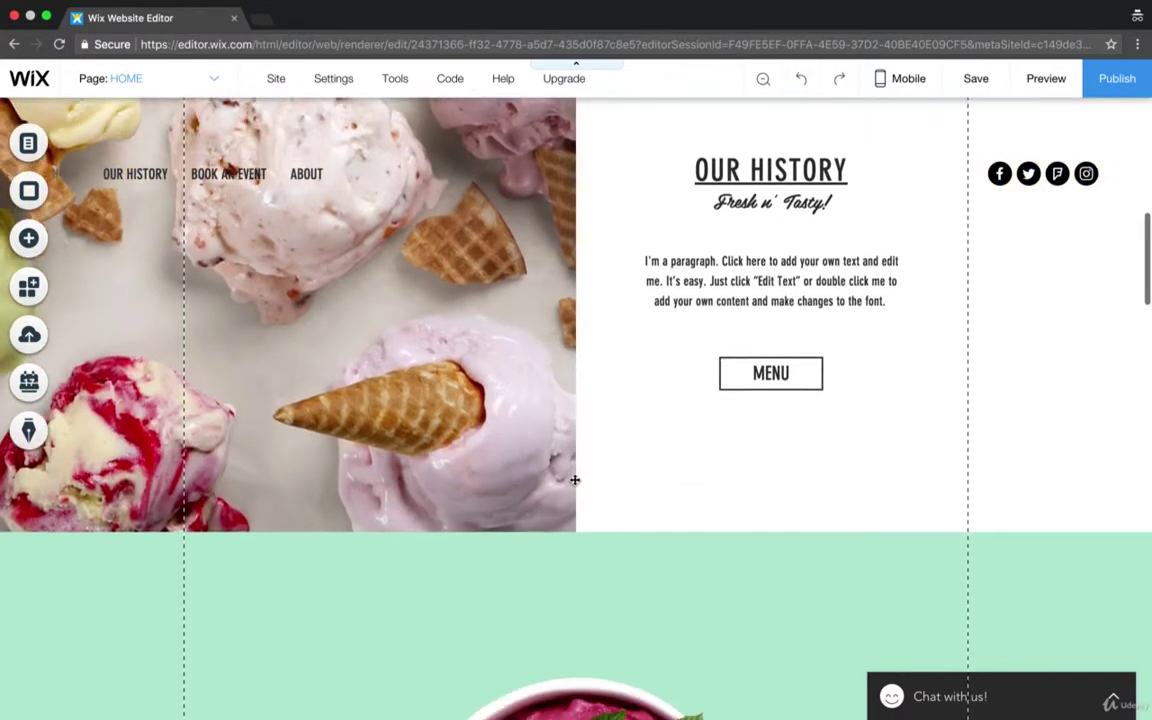
pyautogui.scroll(-3, 575, 480)
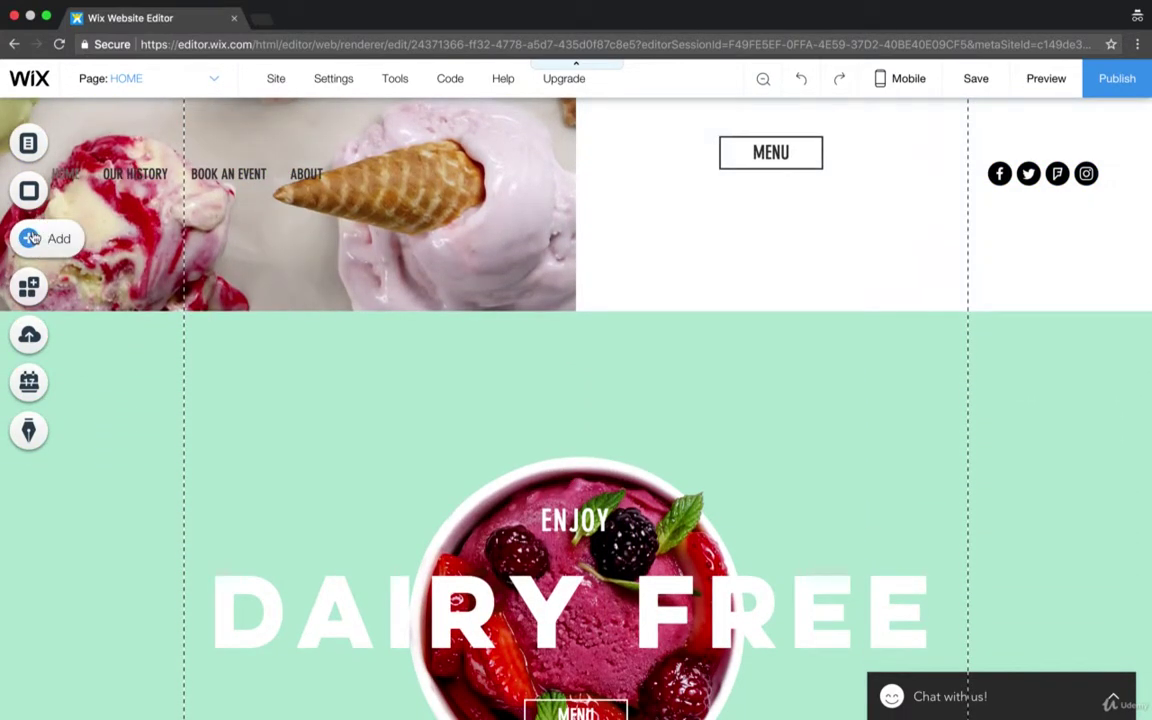
pyautogui.click(29, 190)
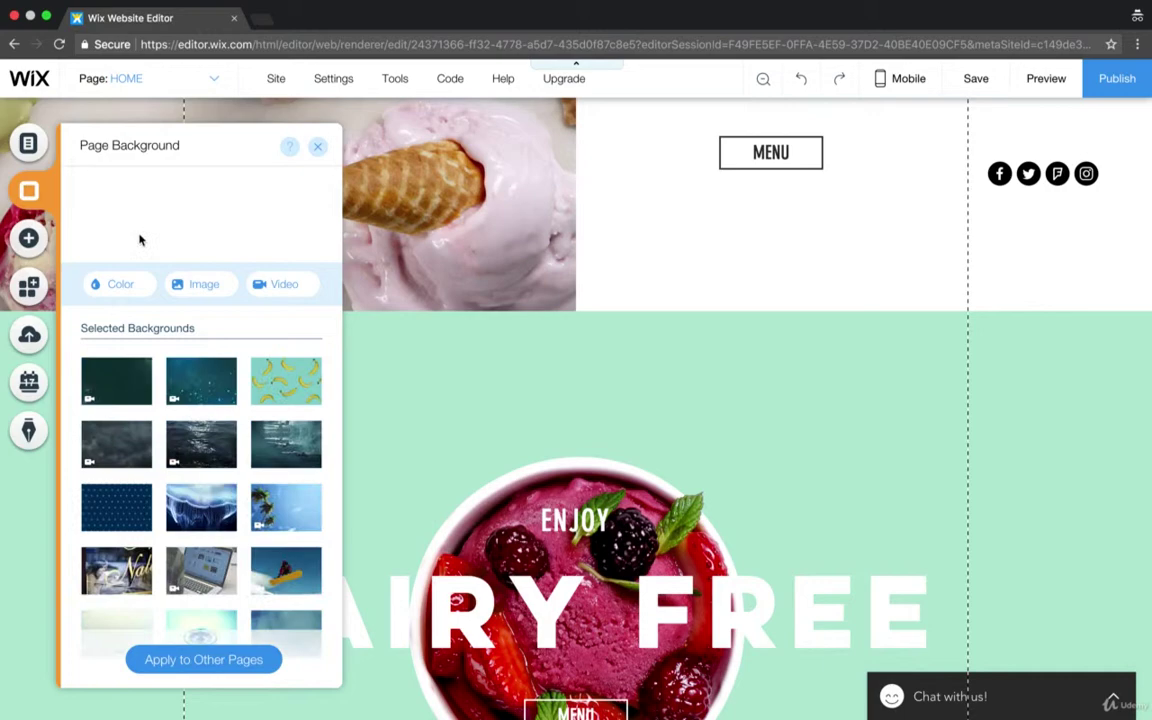
pyautogui.click(214, 388)
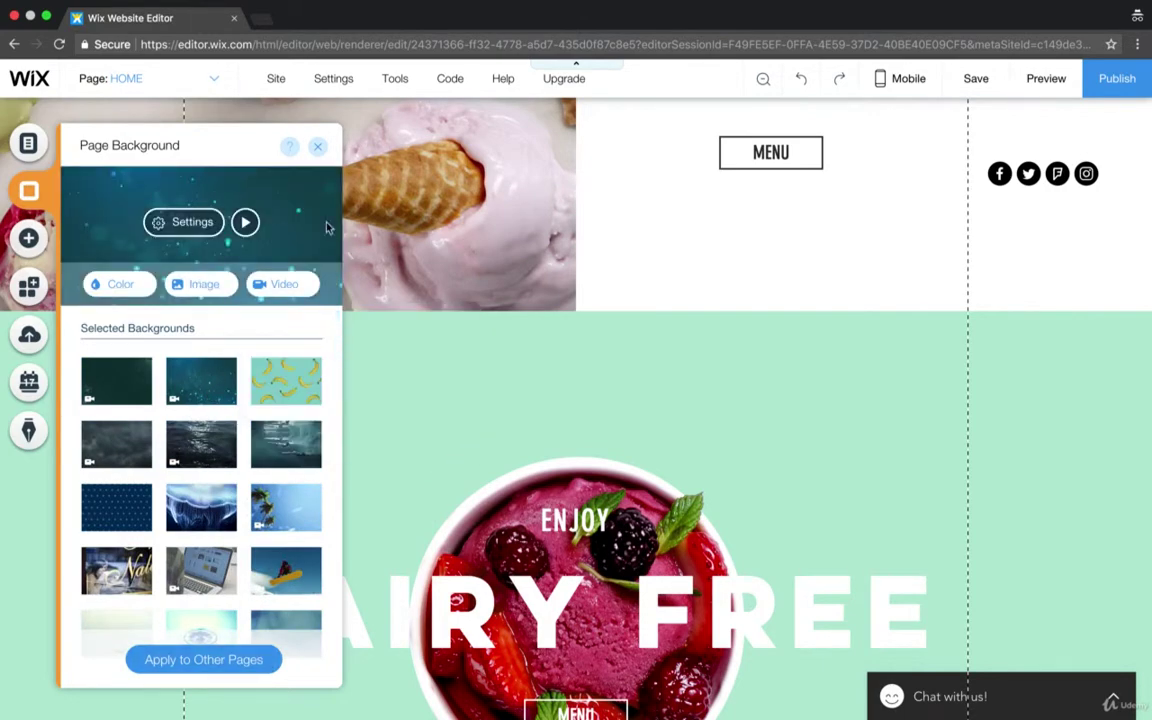
pyautogui.click(319, 151)
pyautogui.scroll(-15, 470, 398)
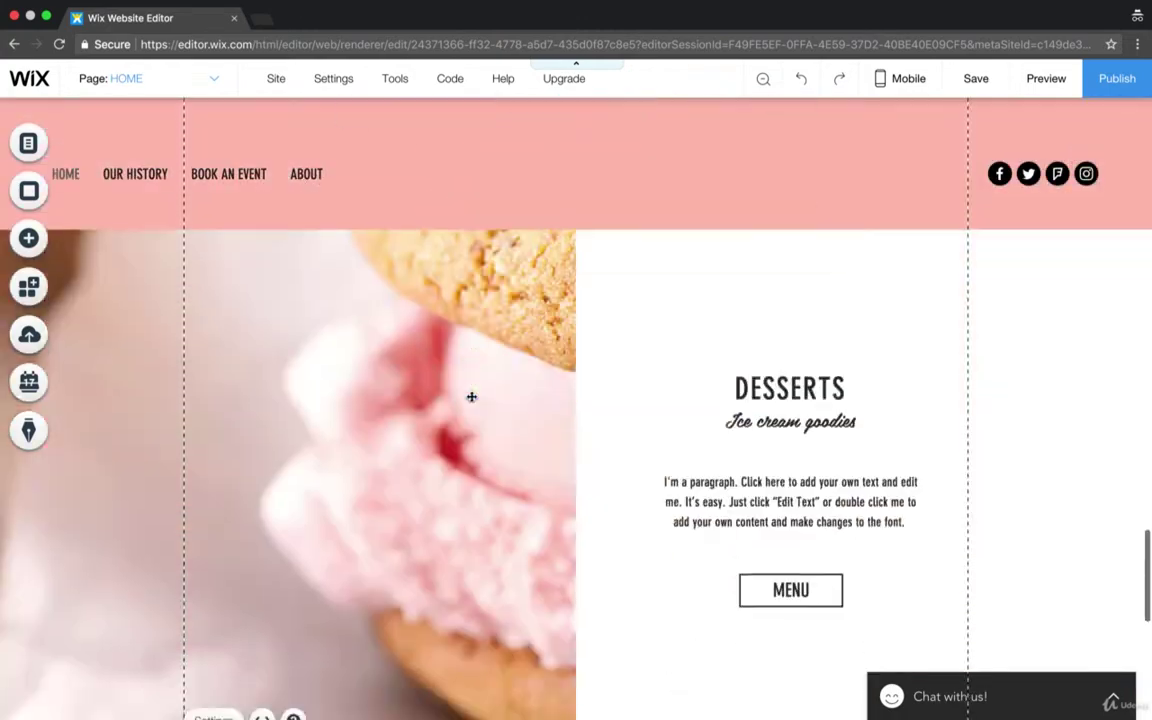
pyautogui.scroll(15, 471, 397)
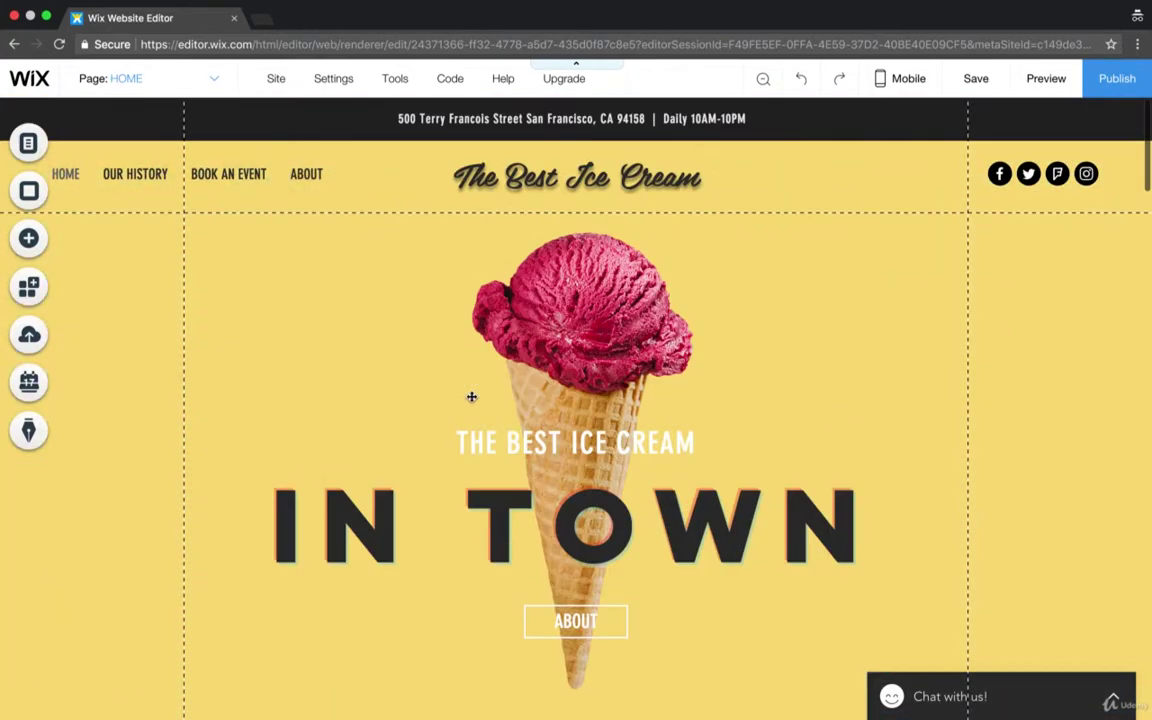
pyautogui.scroll(-5, 471, 397)
pyautogui.scroll(-1, 471, 397)
# Lower the Our History strip's top edge to reveal a band of particle background.
pyautogui.click(675, 225)
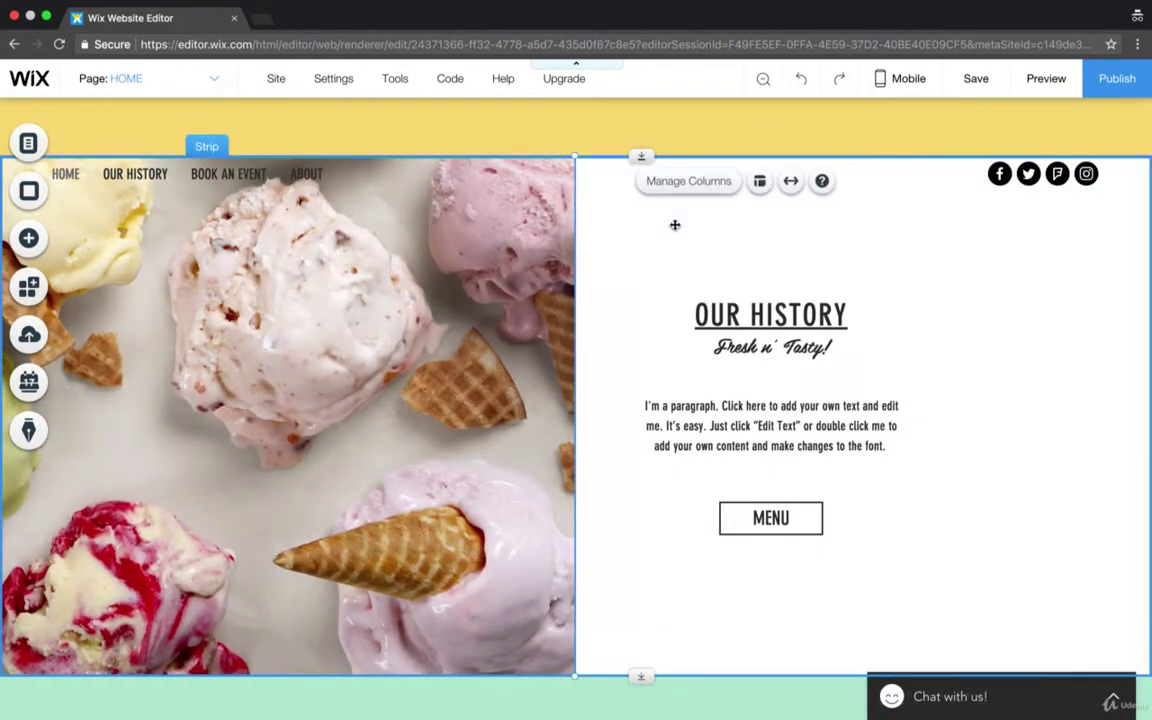
pyautogui.moveTo(579, 161); pyautogui.dragTo(604, 367)
pyautogui.scroll(4, 607, 347)
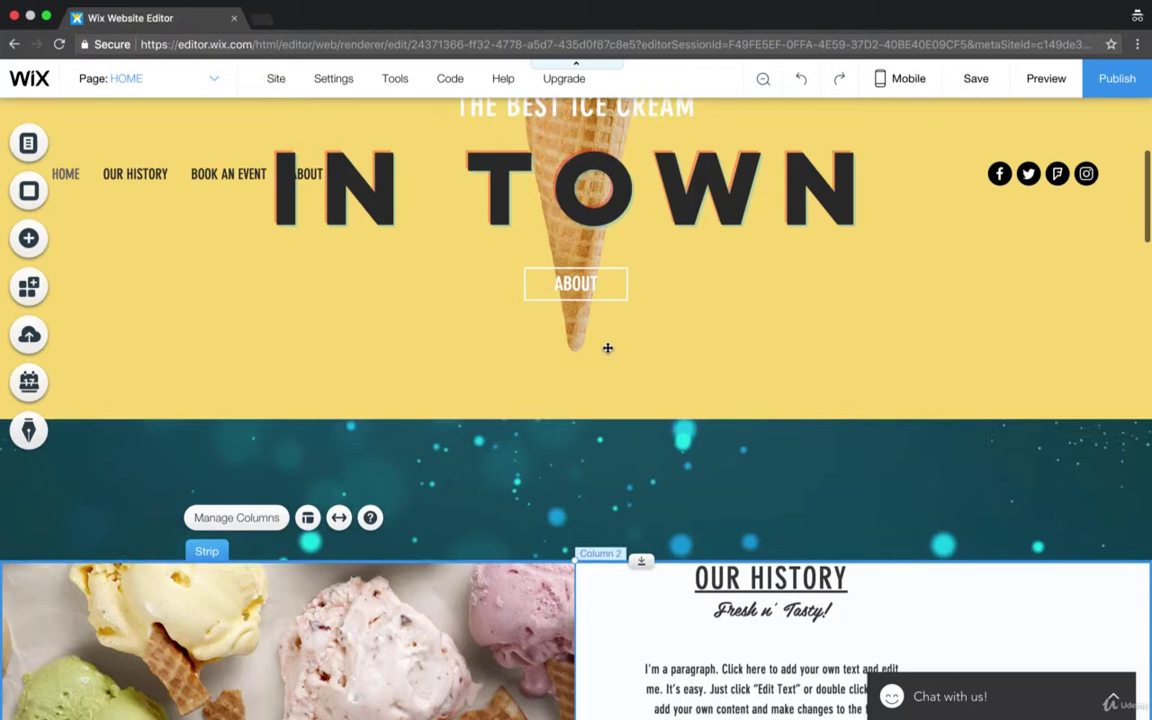
pyautogui.scroll(-3, 607, 347)
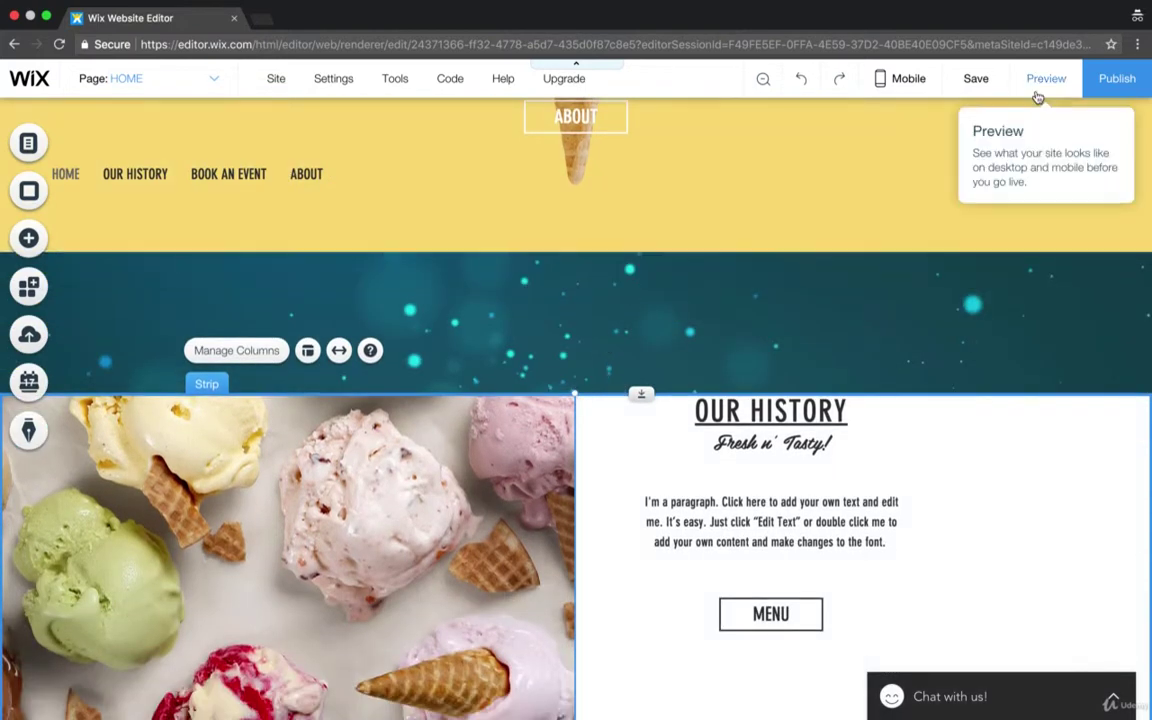
# Preview the site, return to the editor, and reopen Change Page Background.
pyautogui.click(1045, 80)
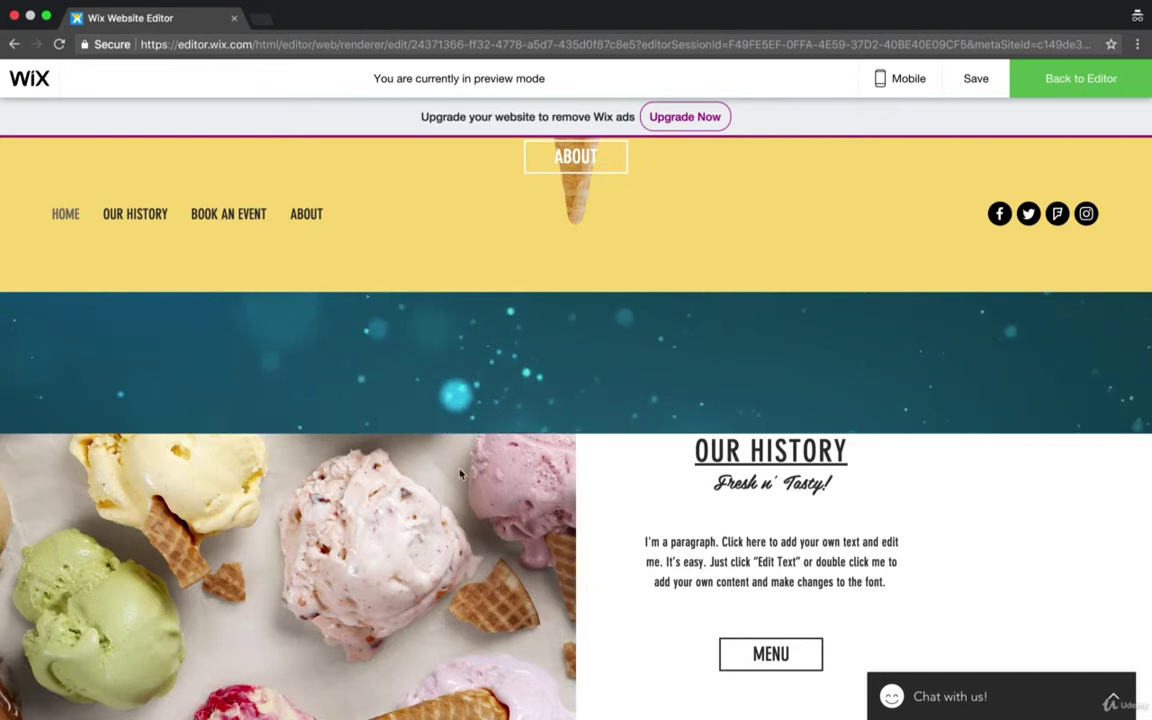
pyautogui.click(1077, 78)
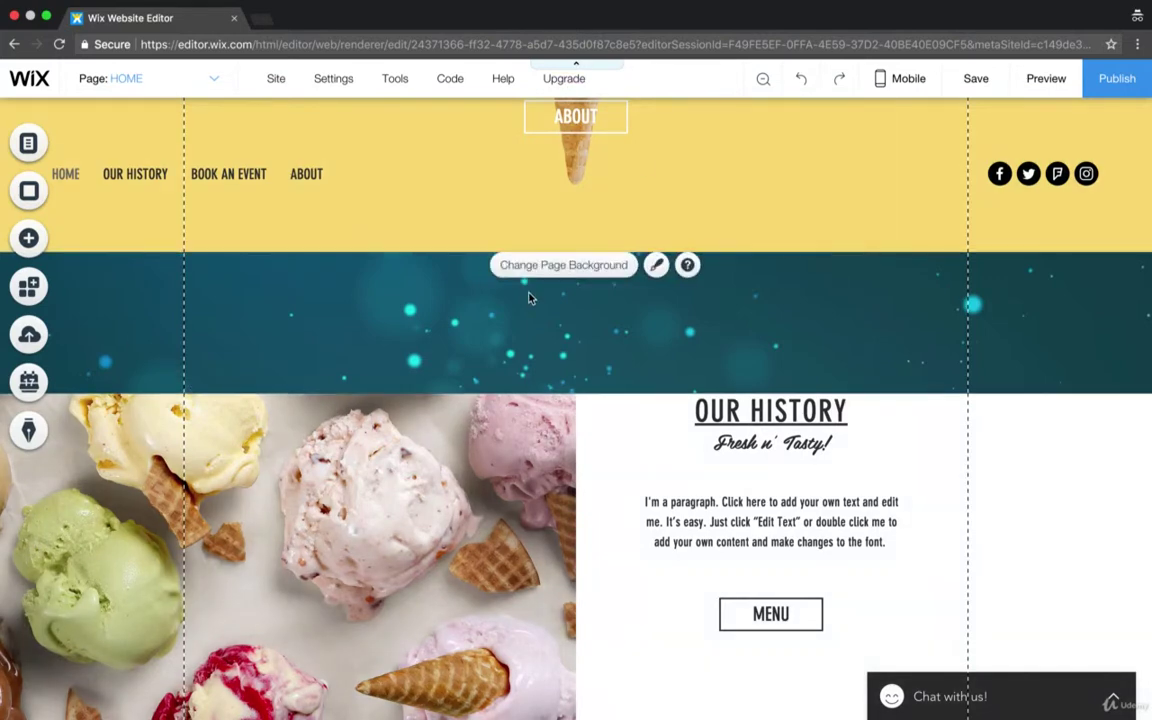
pyautogui.click(584, 265)
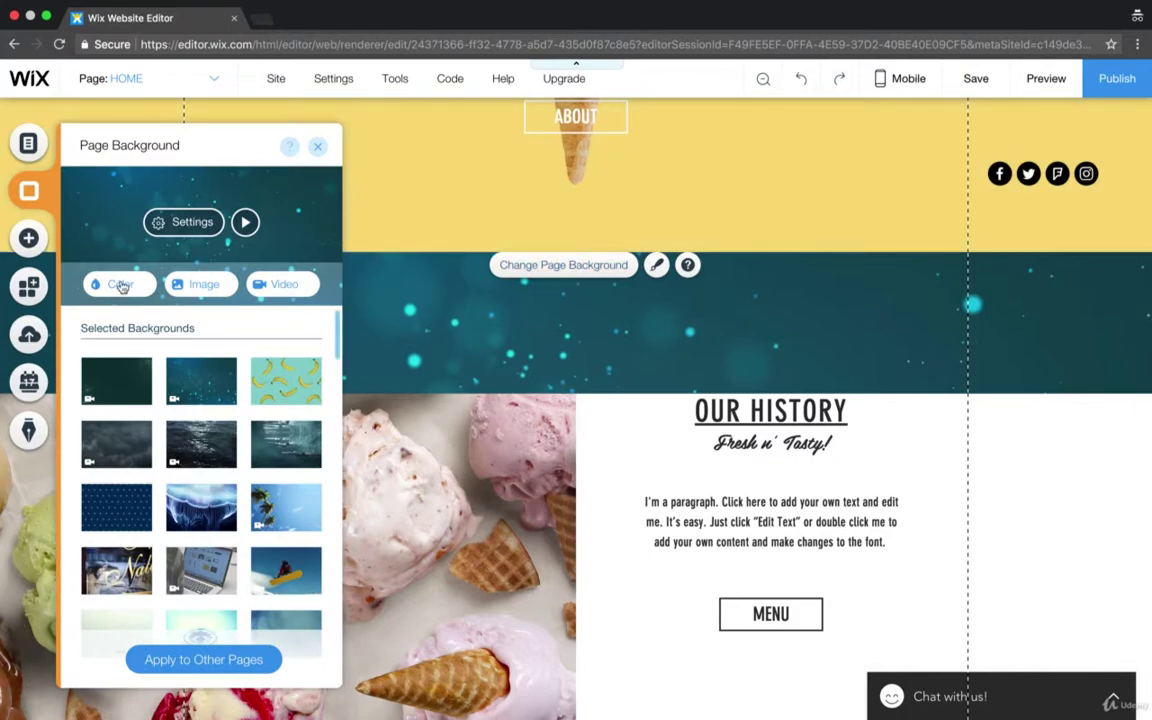
pyautogui.scroll(-15, 127, 401)
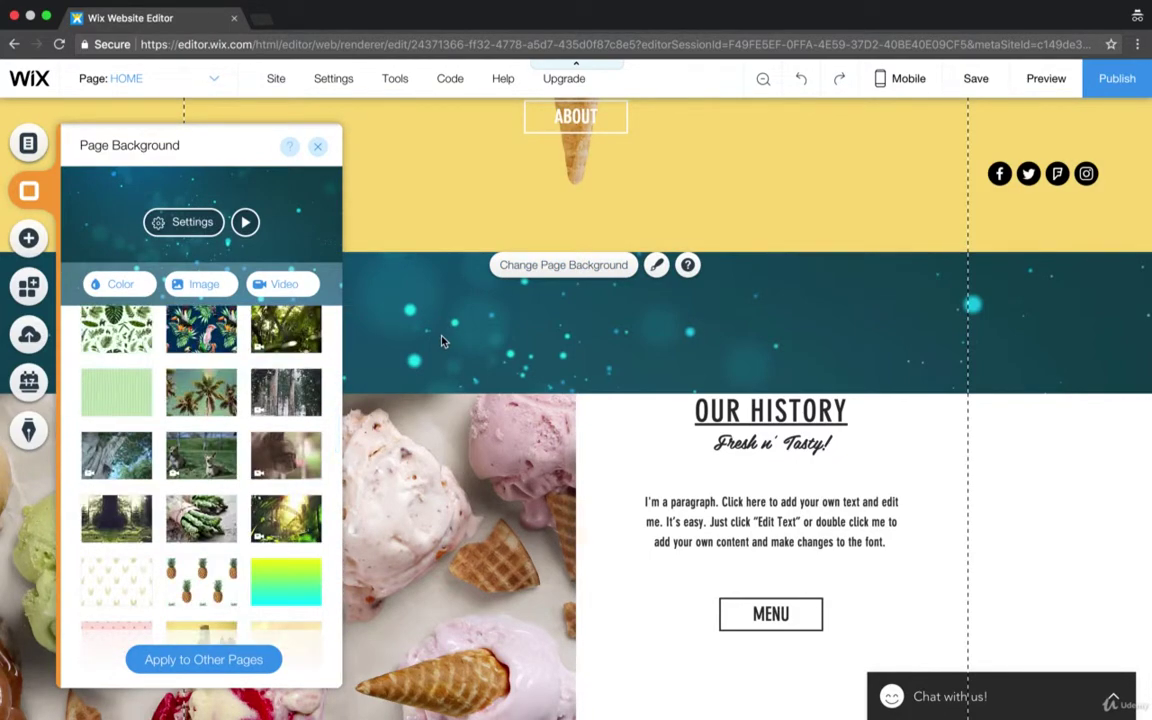
pyautogui.click(442, 337)
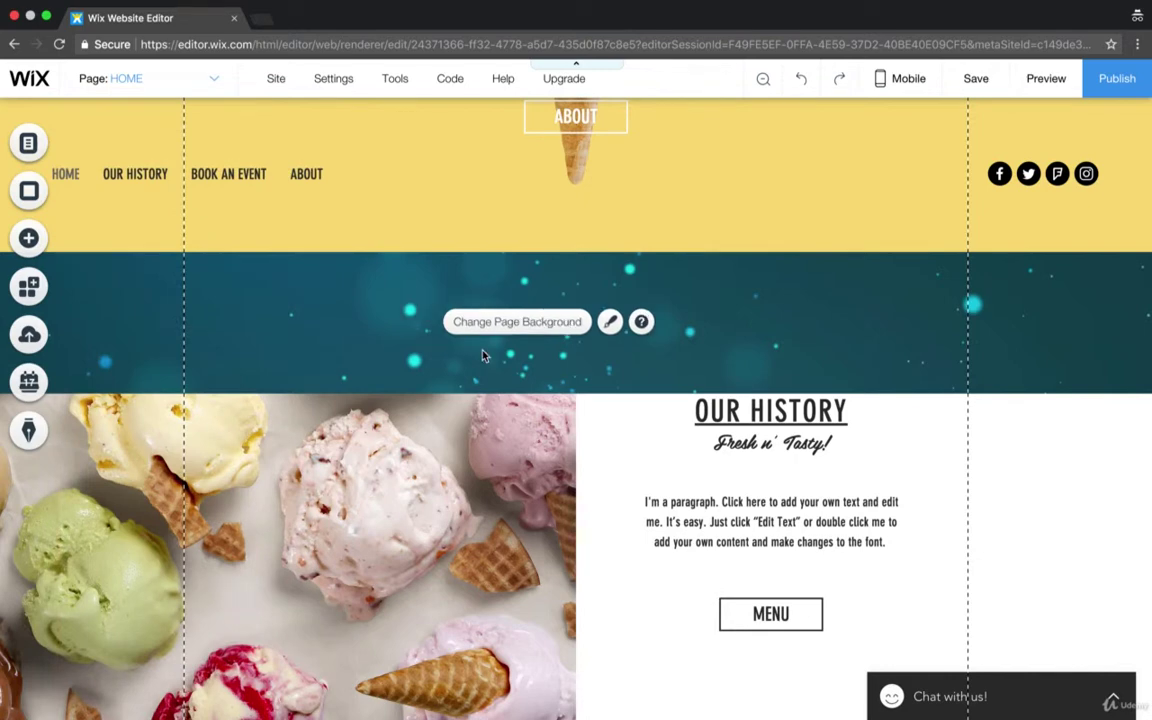
pyautogui.click(610, 321)
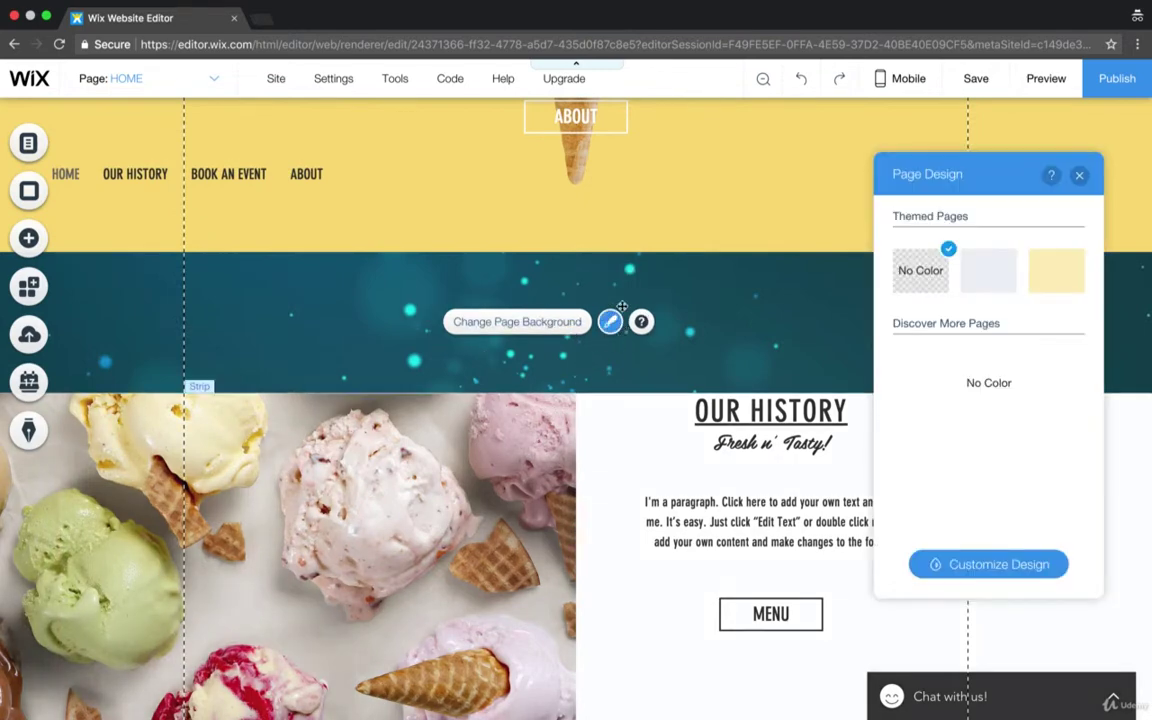
pyautogui.click(985, 267)
pyautogui.click(917, 280)
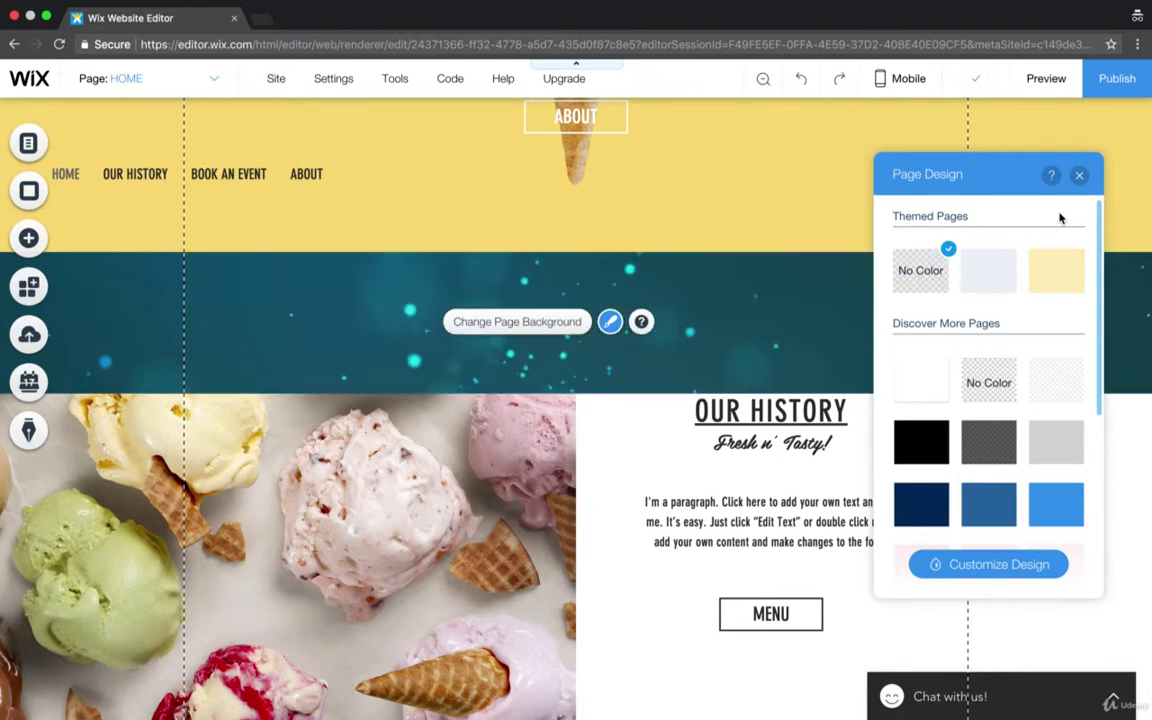
pyautogui.click(503, 322)
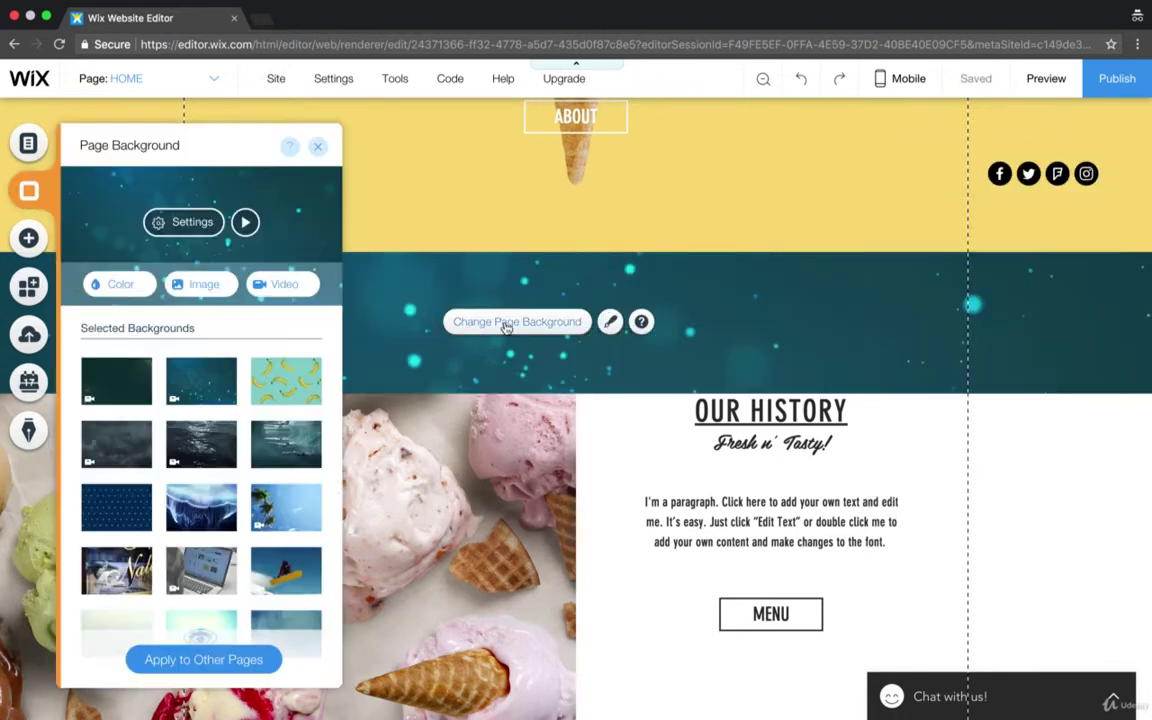
pyautogui.scroll(-15, 135, 352)
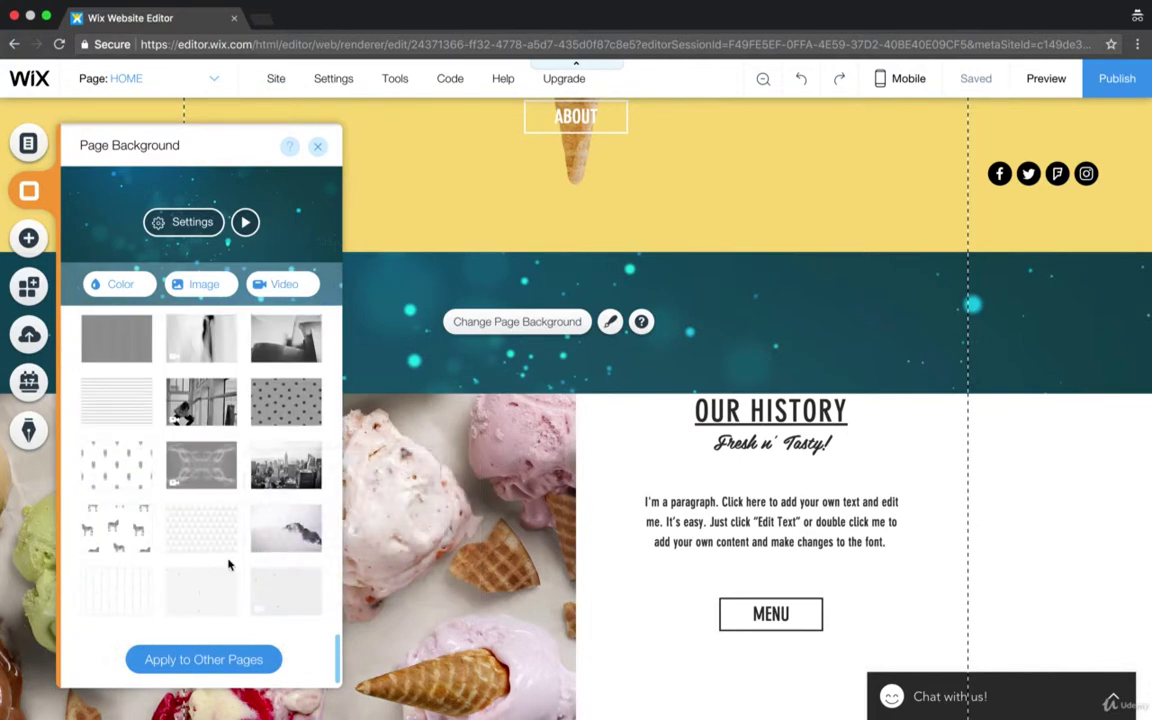
pyautogui.scroll(15, 229, 540)
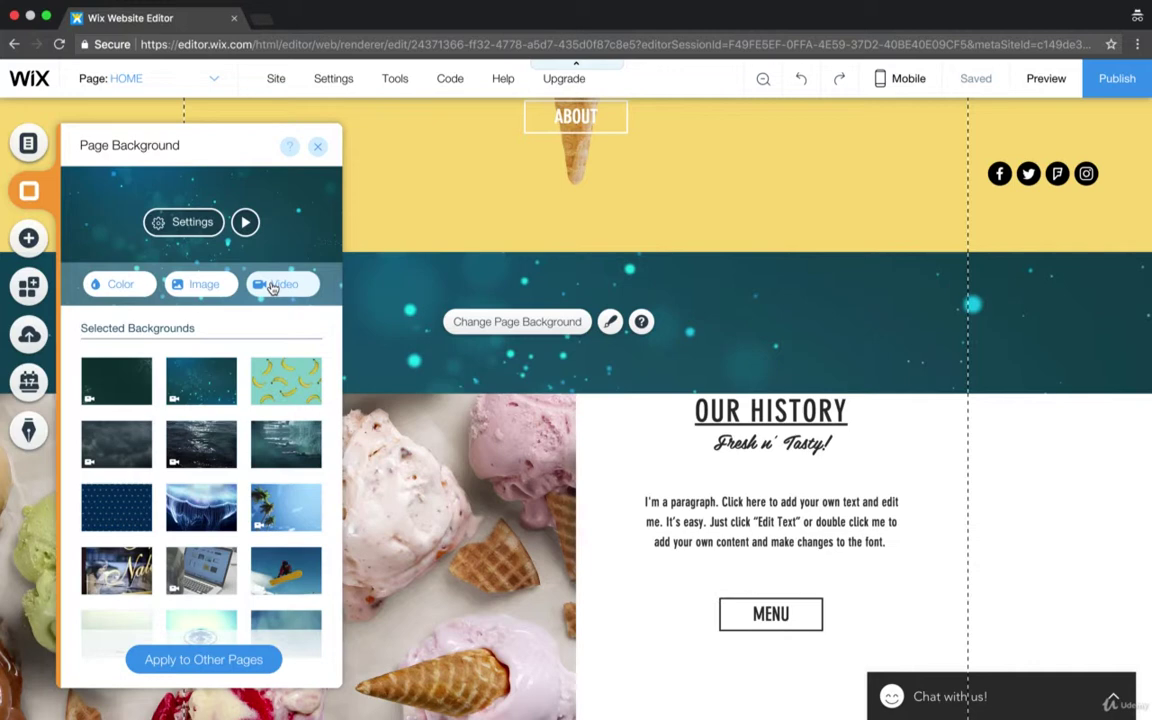
# Try overlay patterns on the particle video, settle on no pattern, and close Video Settings.
pyautogui.click(188, 224)
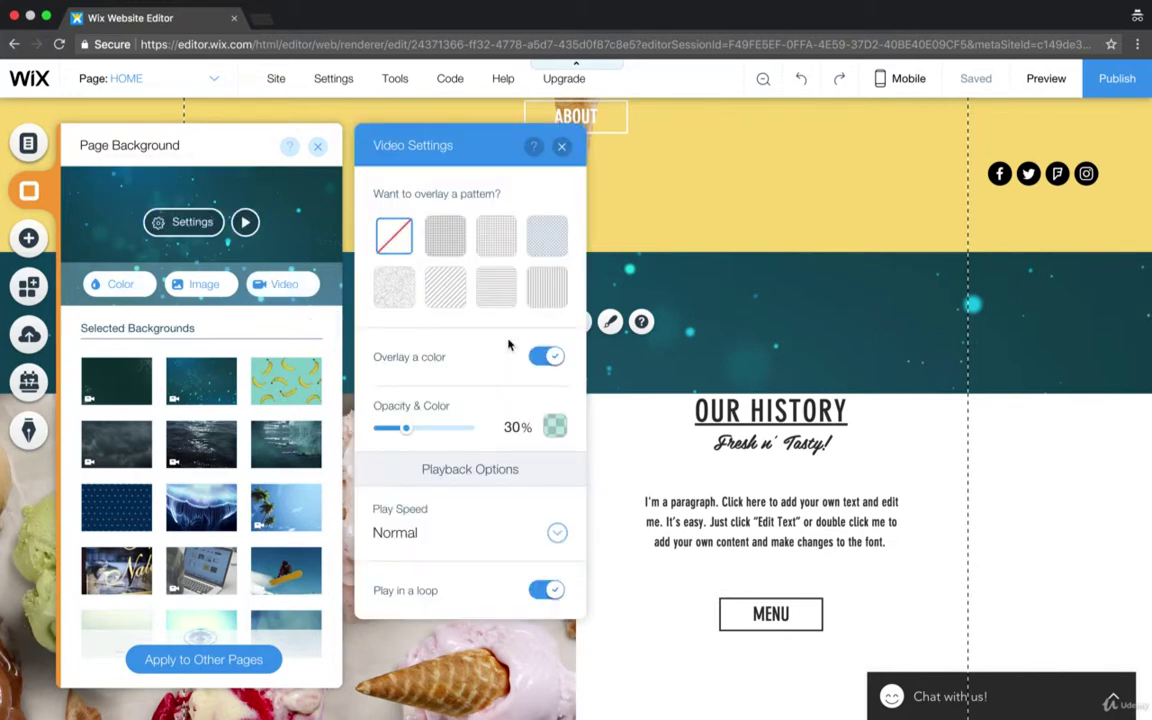
pyautogui.click(498, 245)
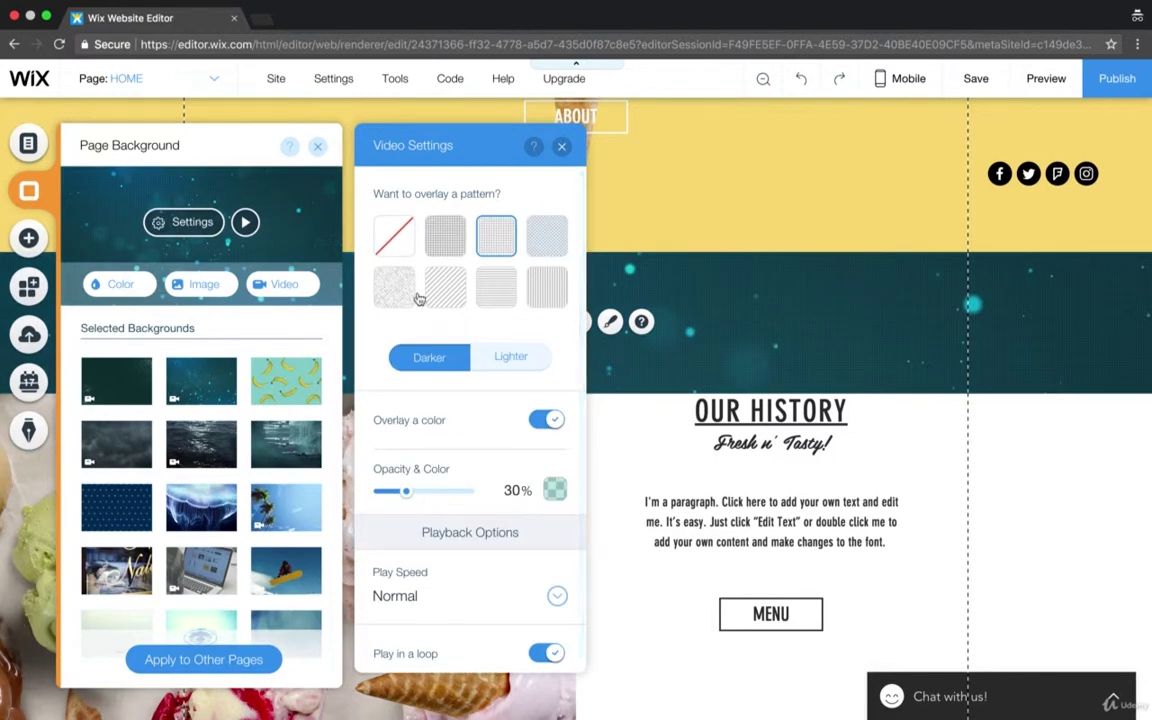
pyautogui.click(446, 238)
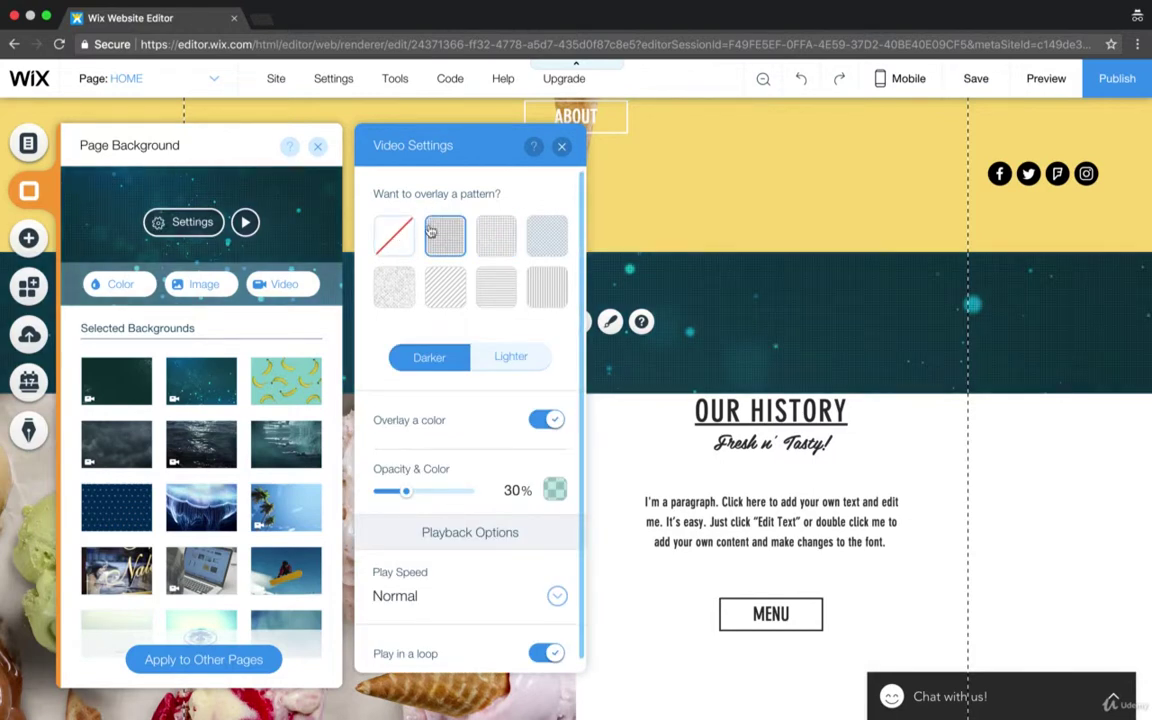
pyautogui.click(431, 232)
pyautogui.click(560, 148)
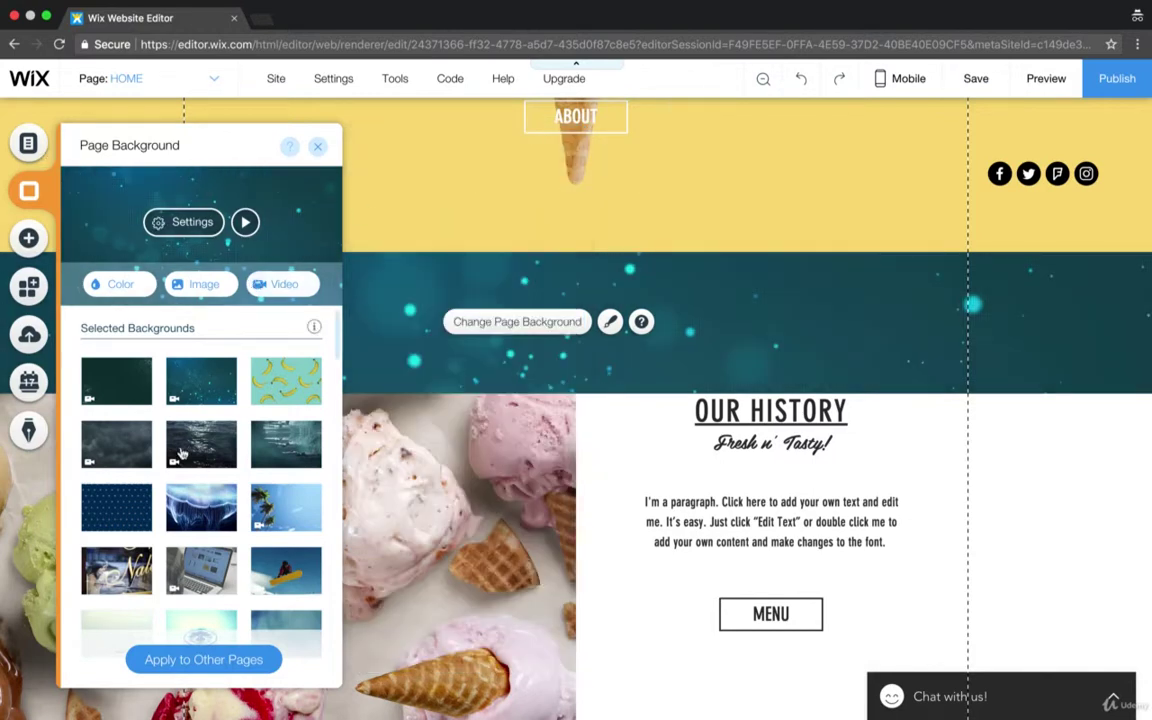
pyautogui.scroll(-10, 176, 480)
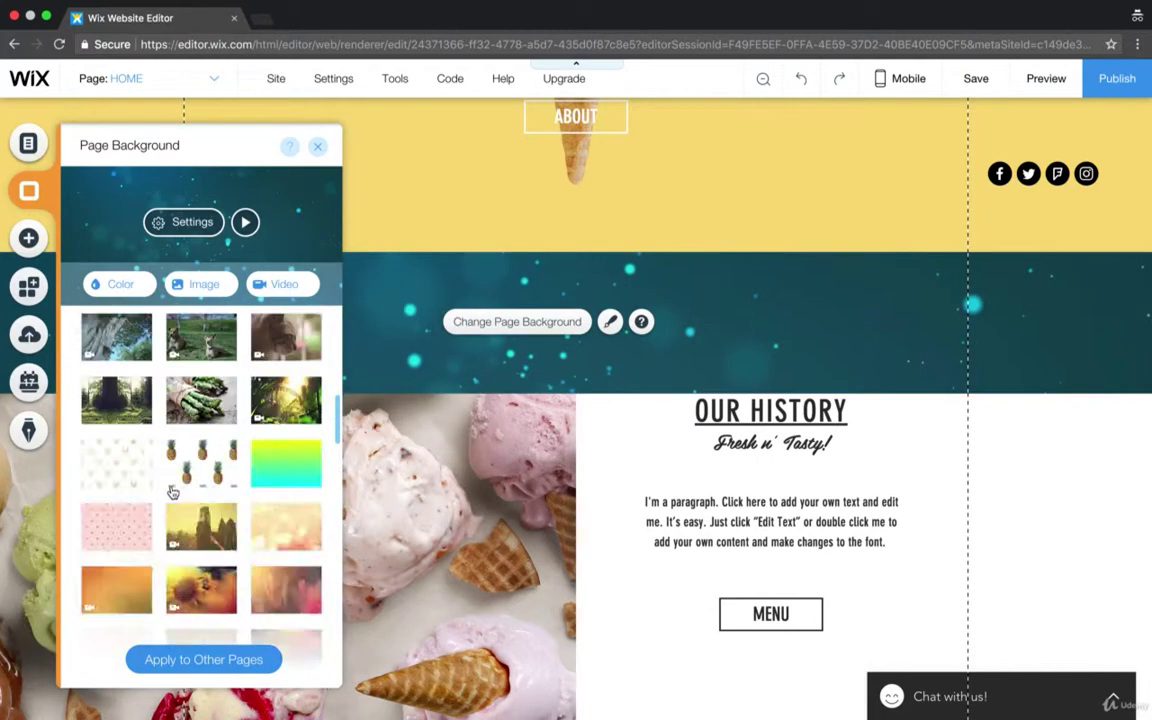
pyautogui.scroll(-10, 172, 492)
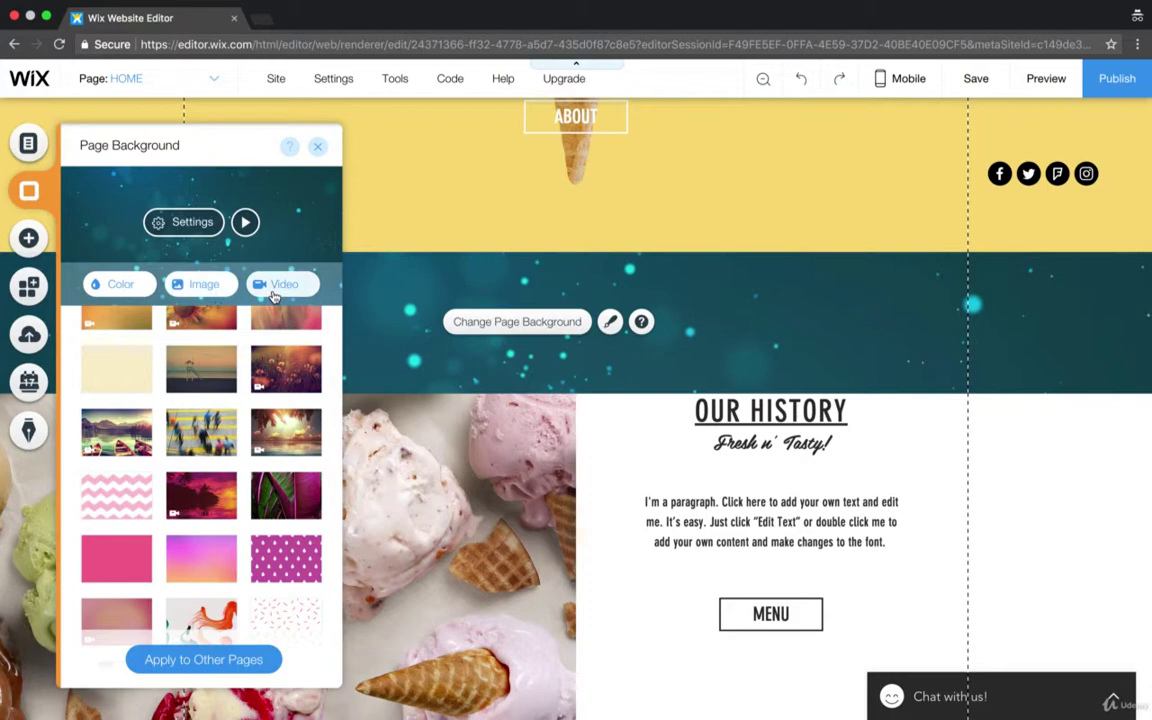
# Replace the background with the first free 'ice cream' video from All Categories.
pyautogui.click(211, 296)
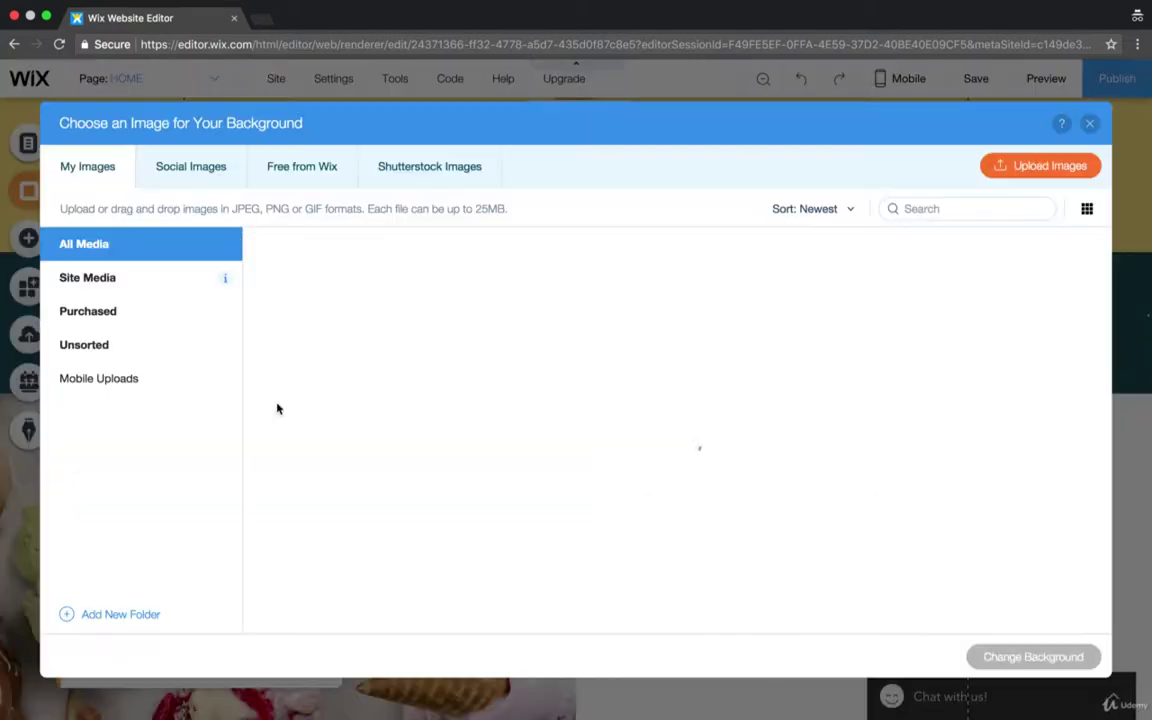
pyautogui.click(1085, 122)
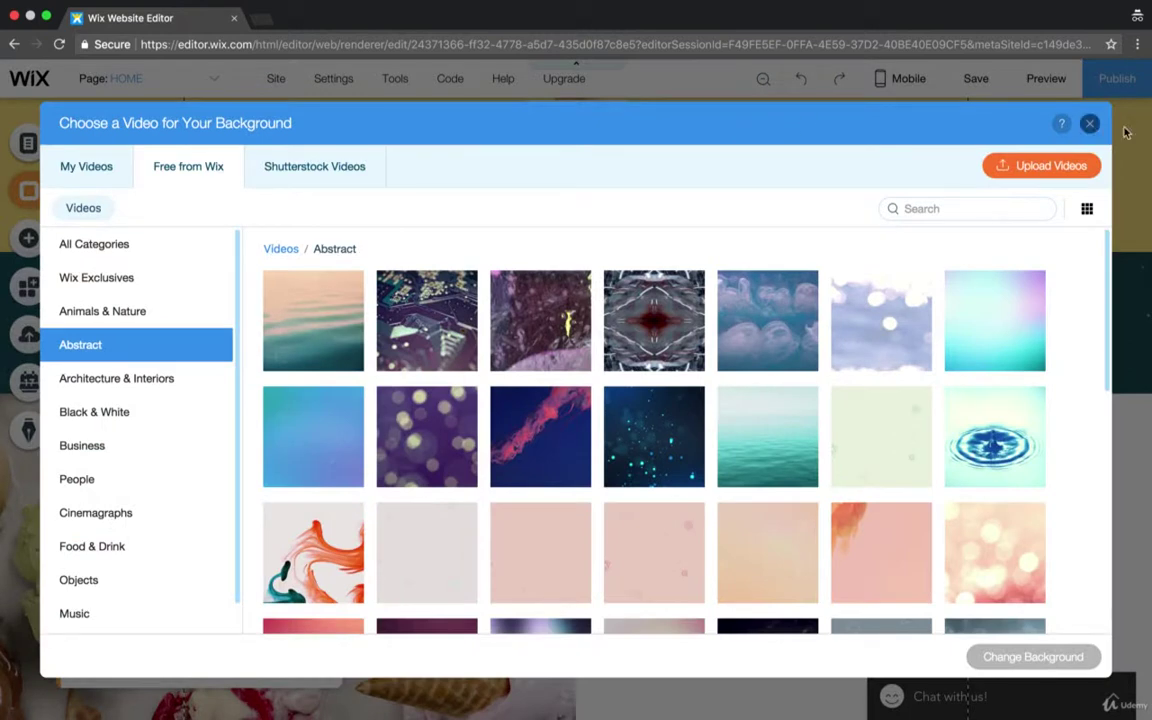
pyautogui.click(113, 241)
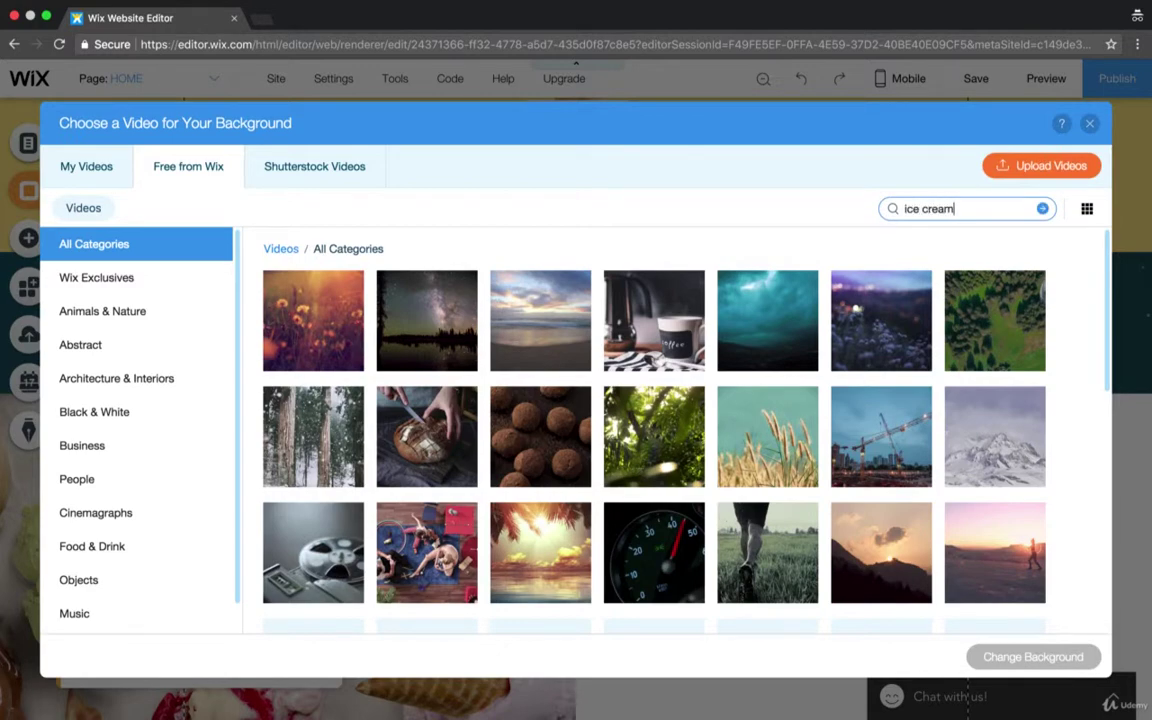
pyautogui.press('Return')
pyautogui.click(339, 327)
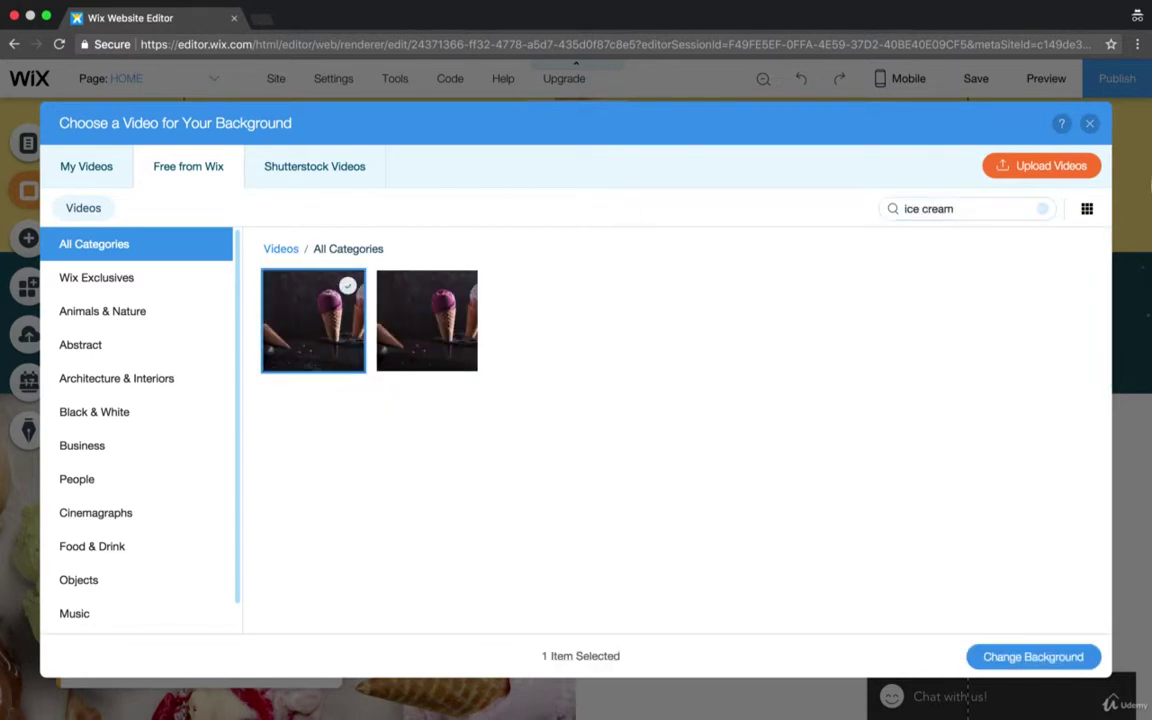
pyautogui.click(1021, 657)
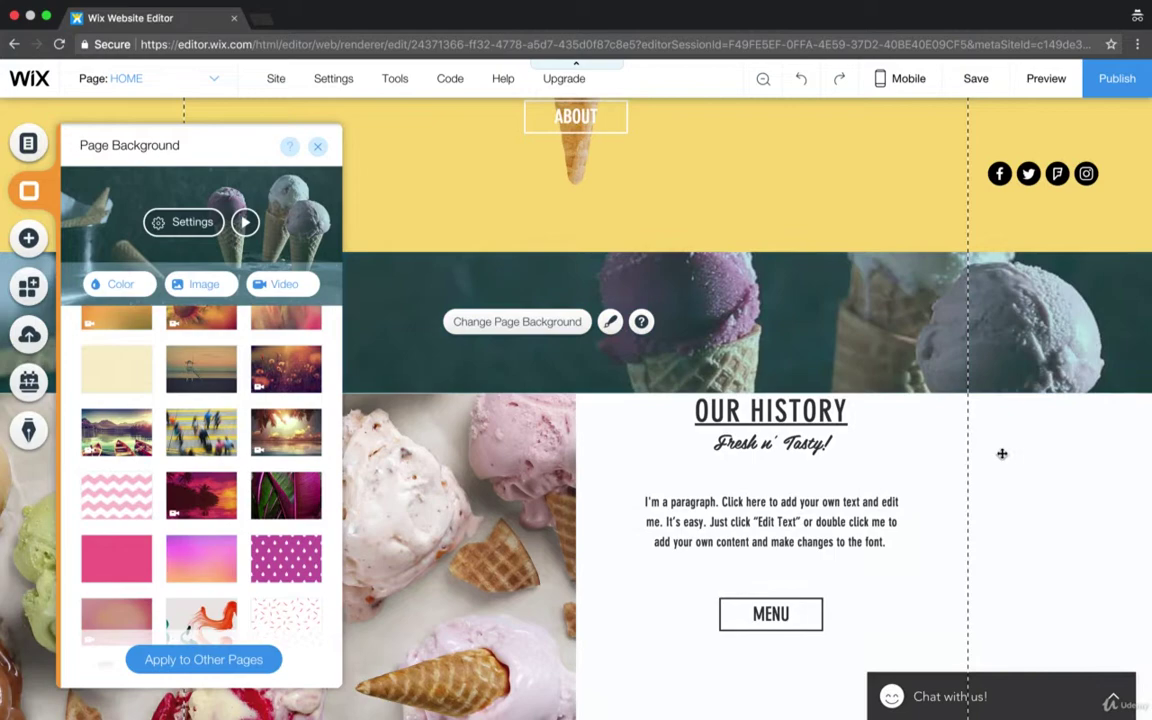
# Close the Page Background panel and drag the Our History strip's top up over the video band.
pyautogui.click(314, 147)
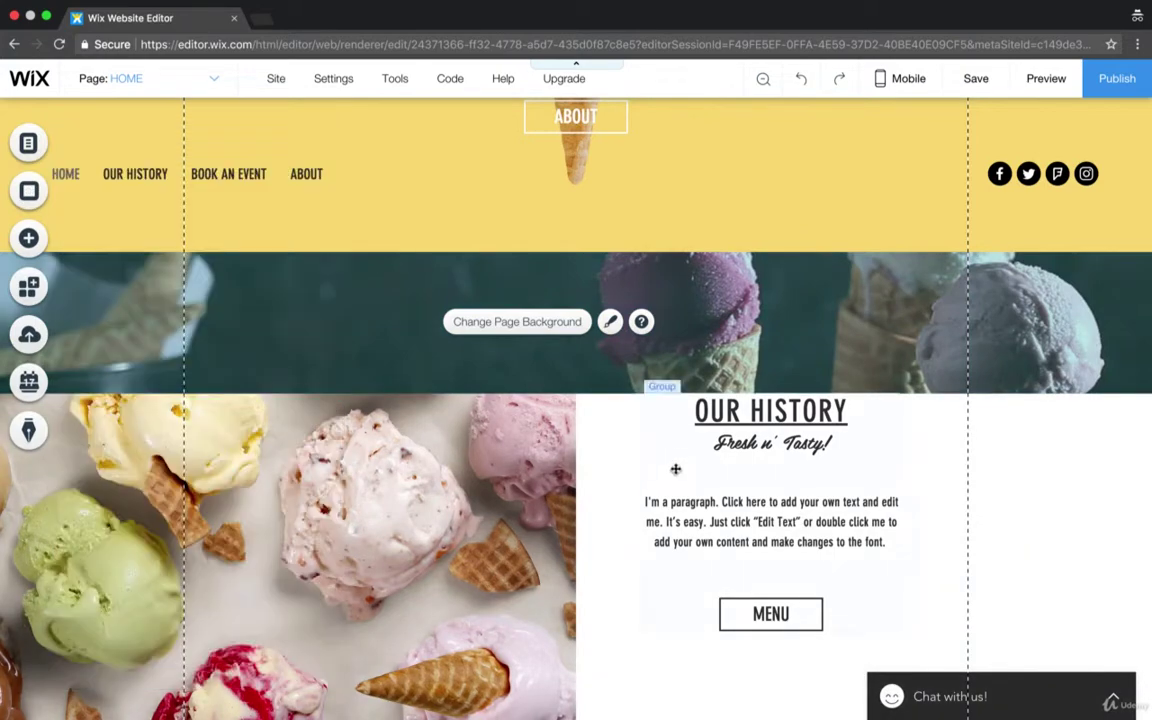
pyautogui.click(665, 465)
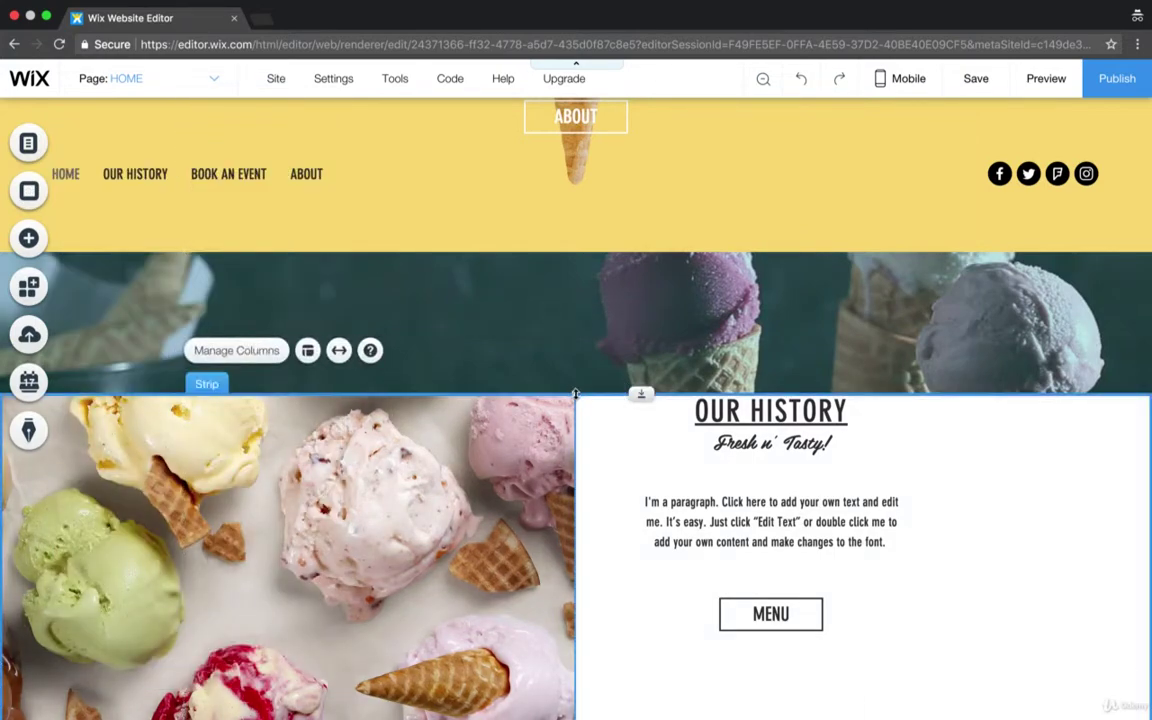
pyautogui.moveTo(572, 393); pyautogui.dragTo(588, 271)
pyautogui.moveTo(583, 362); pyautogui.dragTo(622, 228)
# Select the Our History column and scroll the page to check the extended strip.
pyautogui.click(621, 345)
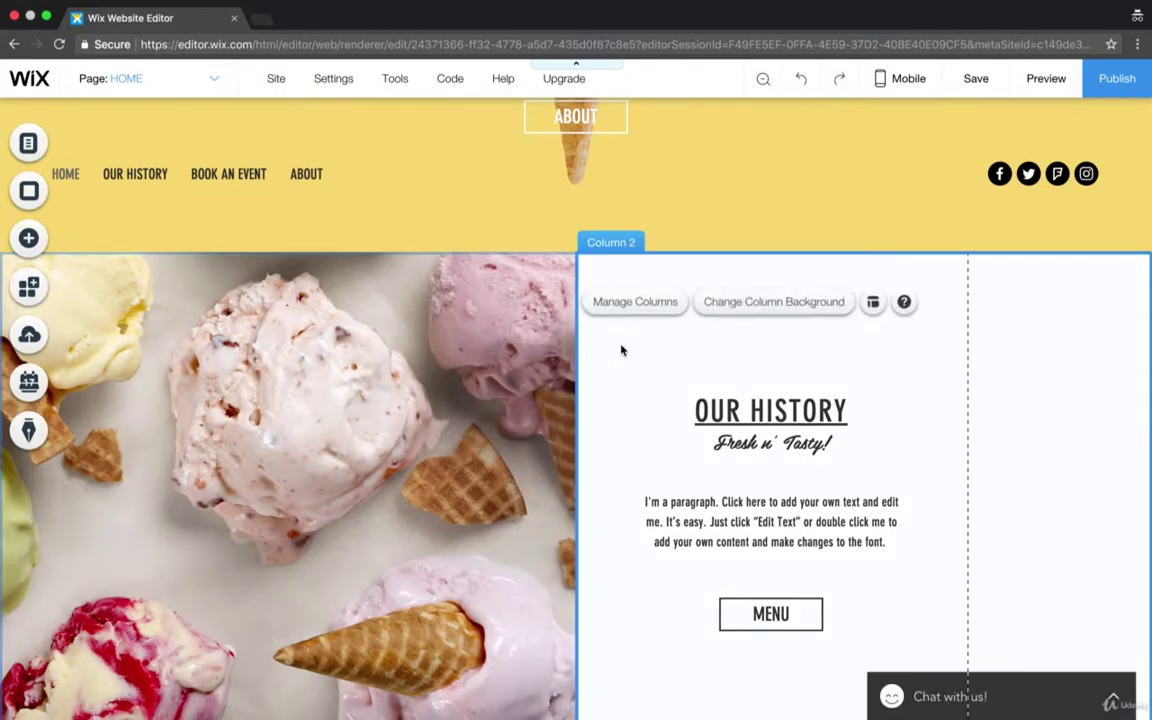
pyautogui.scroll(-10, 621, 348)
pyautogui.scroll(-8, 621, 349)
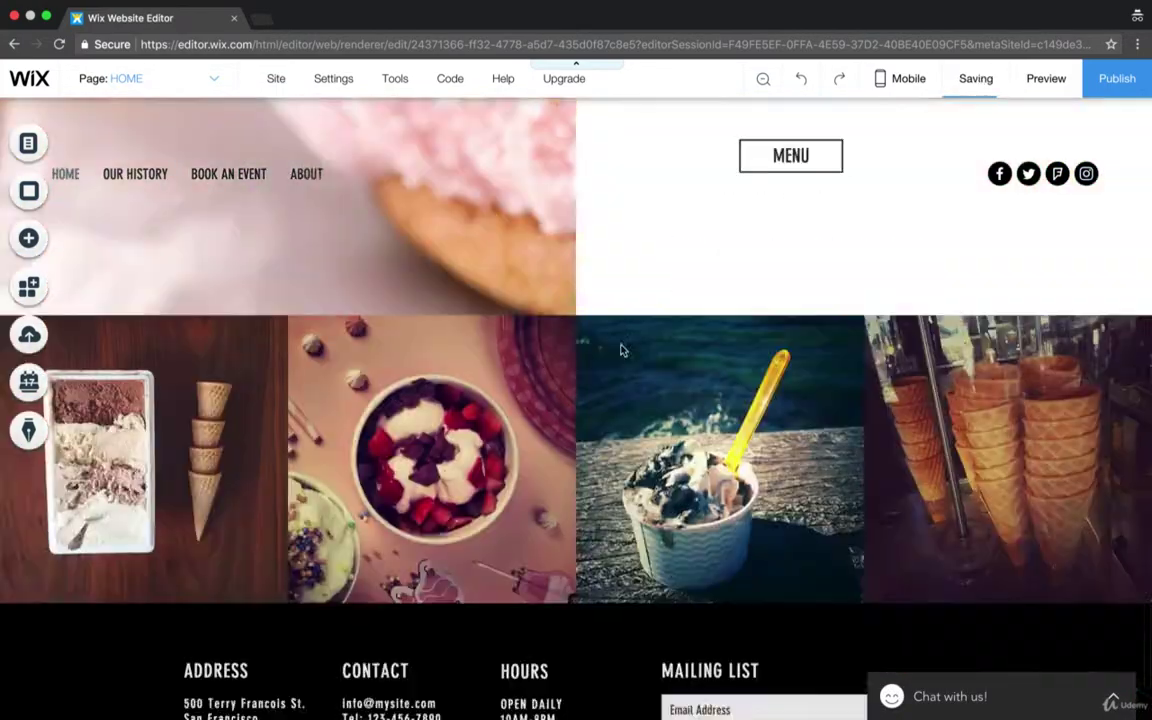
pyautogui.scroll(5, 621, 349)
pyautogui.scroll(-5, 621, 349)
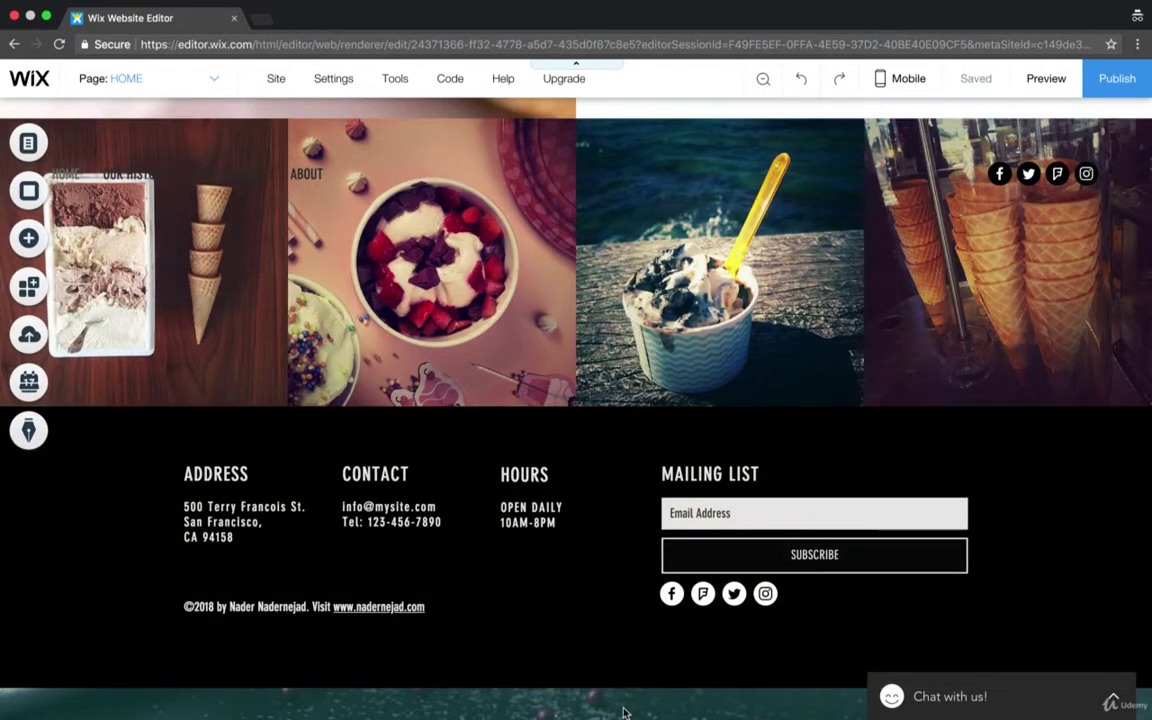
pyautogui.scroll(15, 645, 704)
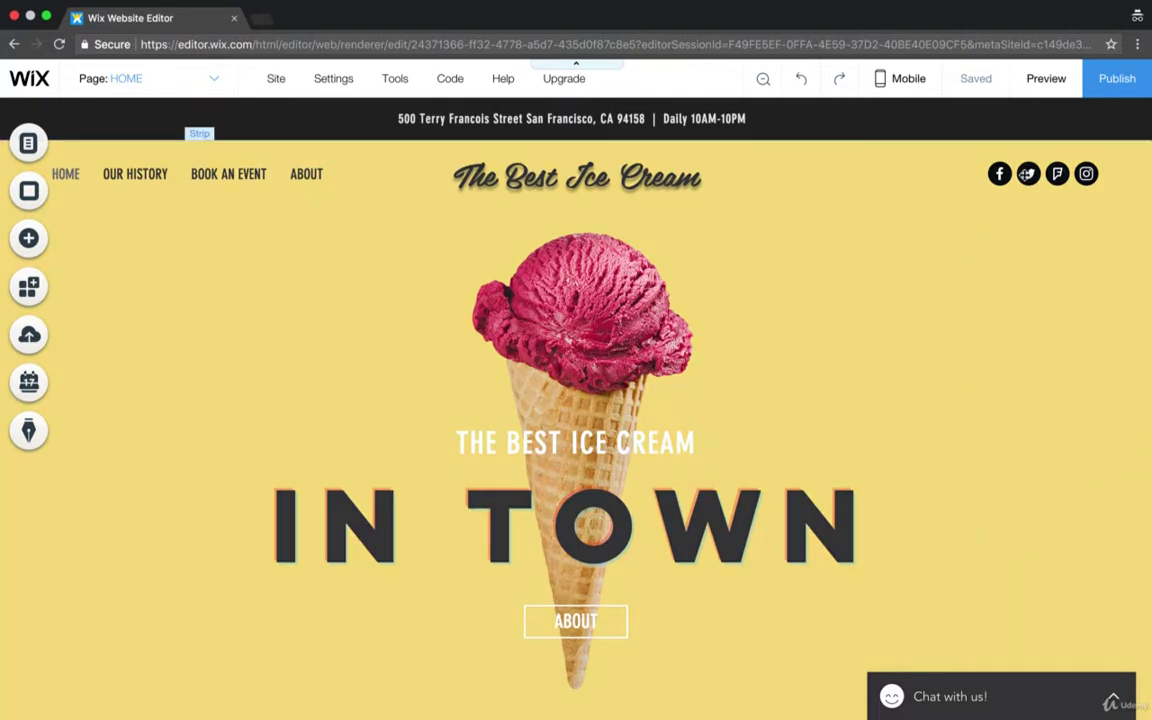
# Preview the site, then review the Restaurant Social Bar's Layout, Design and Settings tabs.
pyautogui.click(1046, 78)
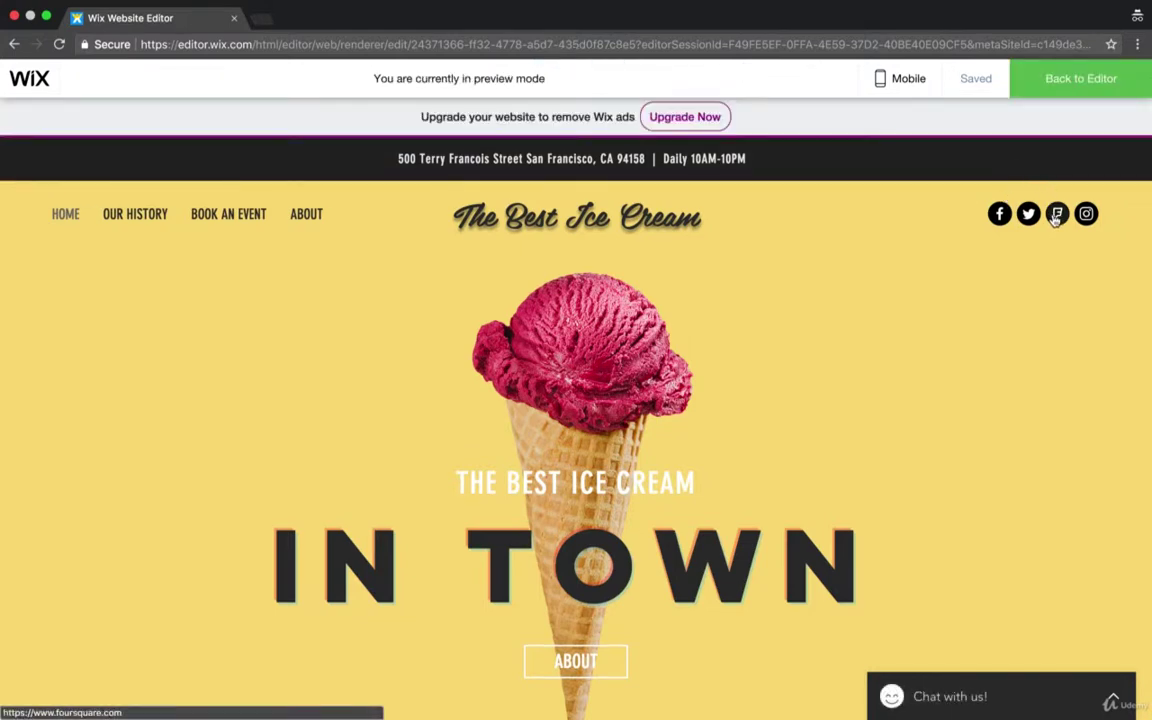
pyautogui.click(1054, 84)
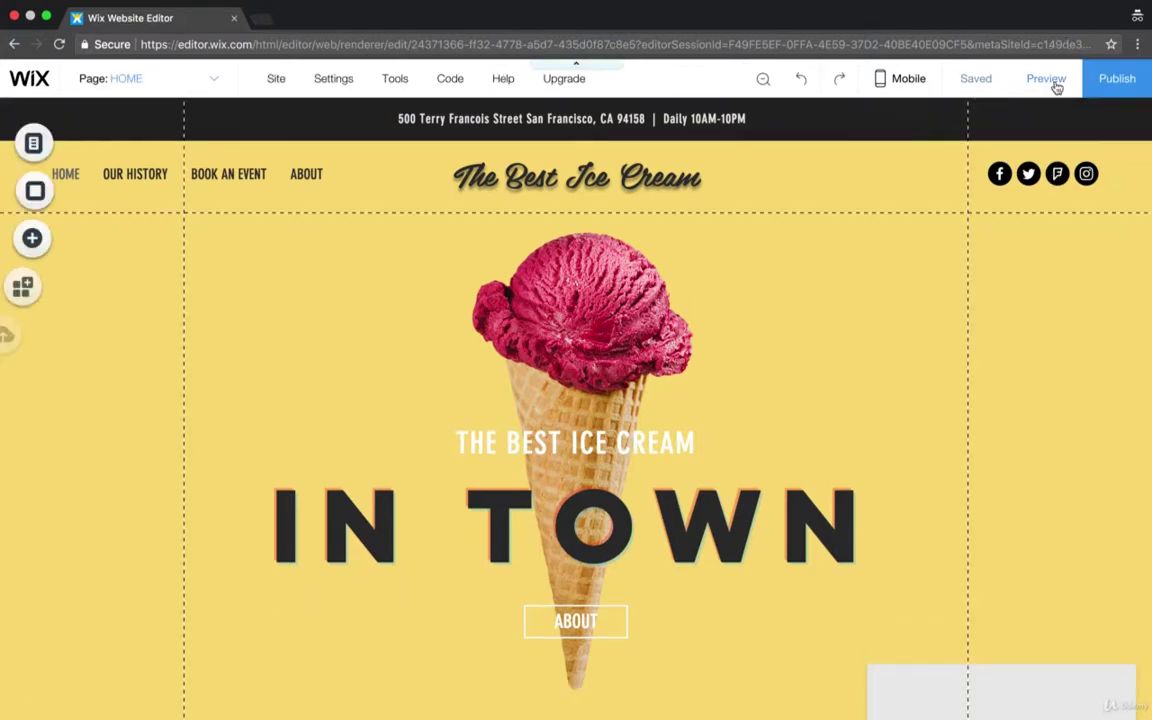
pyautogui.click(1028, 178)
pyautogui.click(1011, 133)
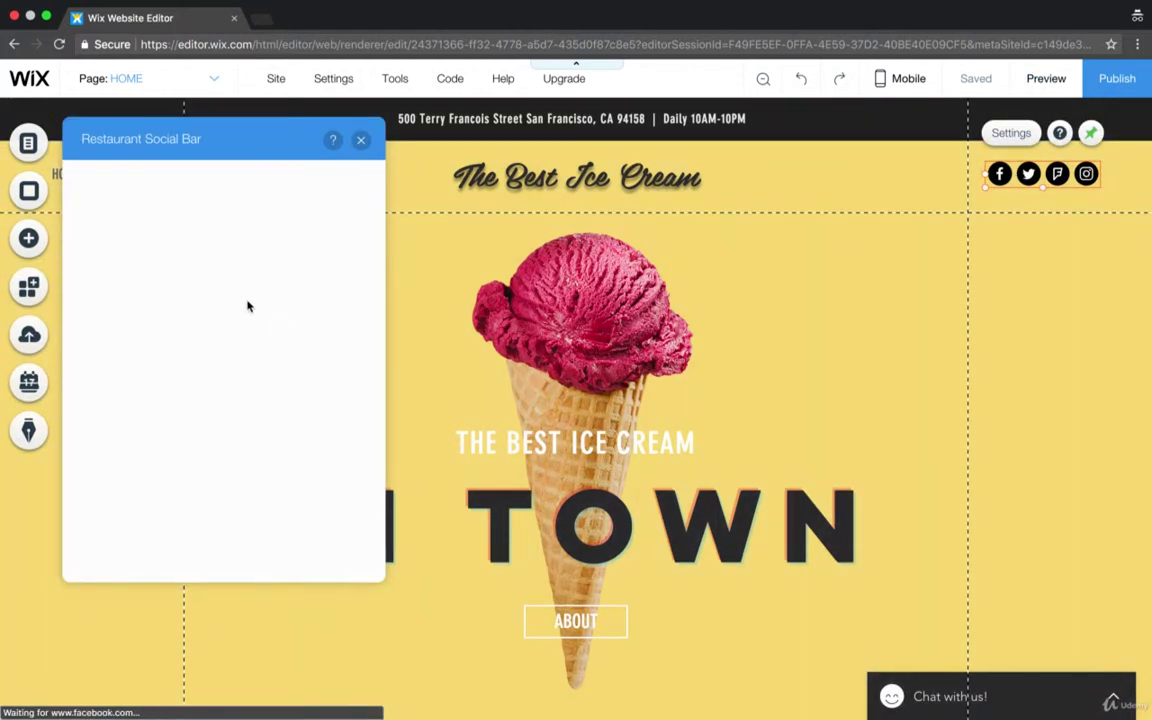
pyautogui.click(109, 249)
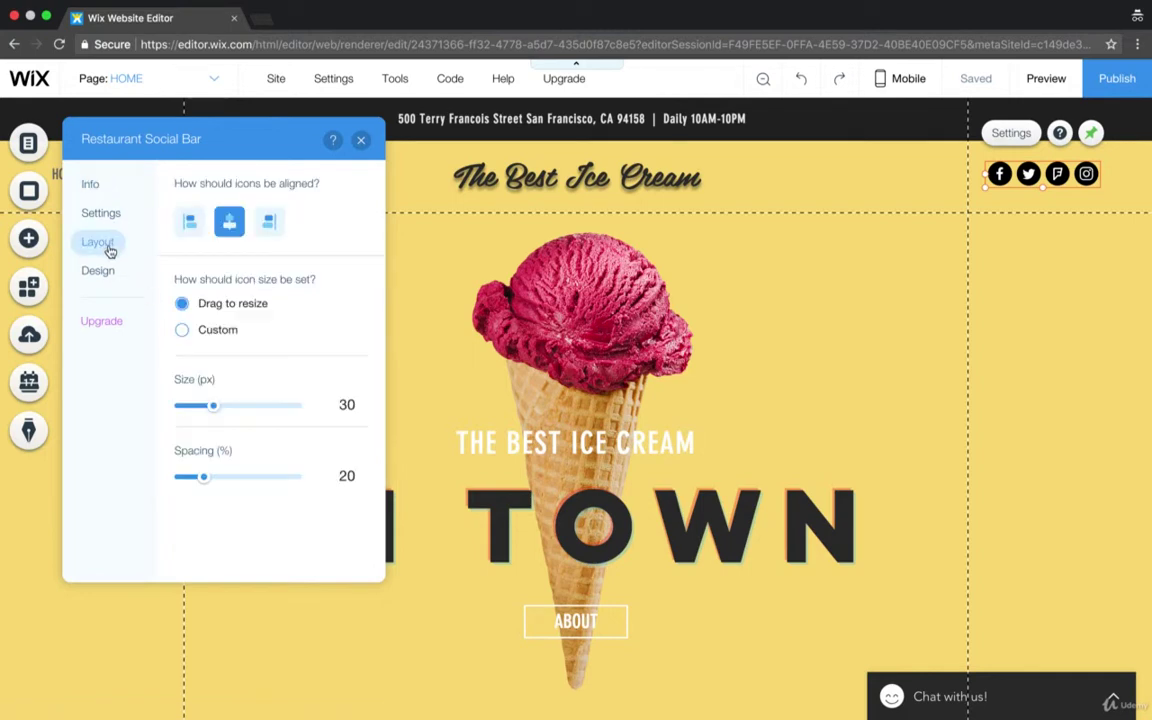
pyautogui.click(111, 272)
pyautogui.click(112, 215)
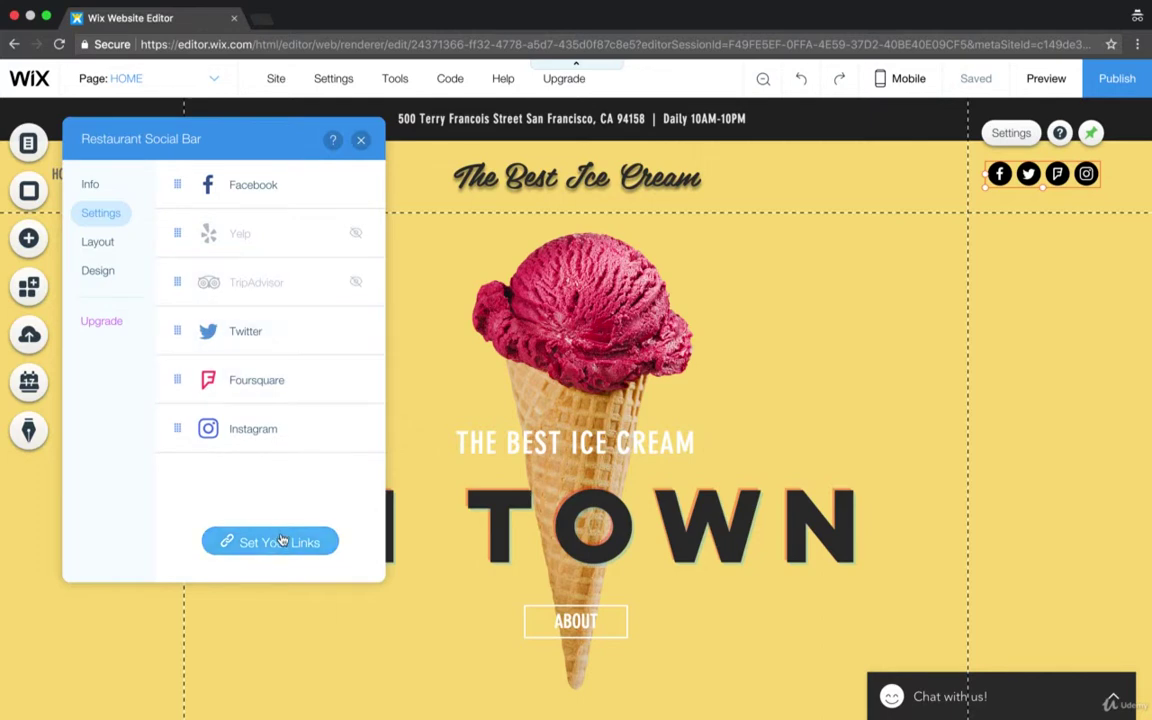
# Close the Restaurant Social Bar settings and scroll through the homepage sections.
pyautogui.click(362, 141)
pyautogui.scroll(-5, 423, 411)
pyautogui.scroll(-20, 423, 411)
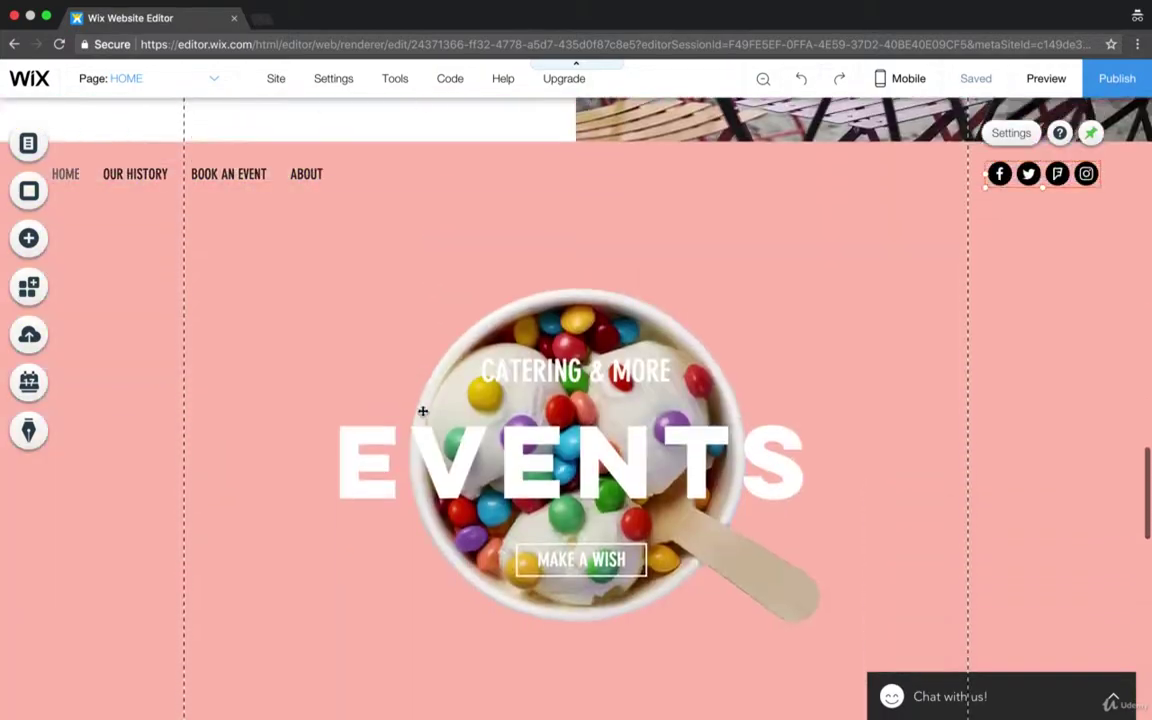
pyautogui.scroll(20, 423, 411)
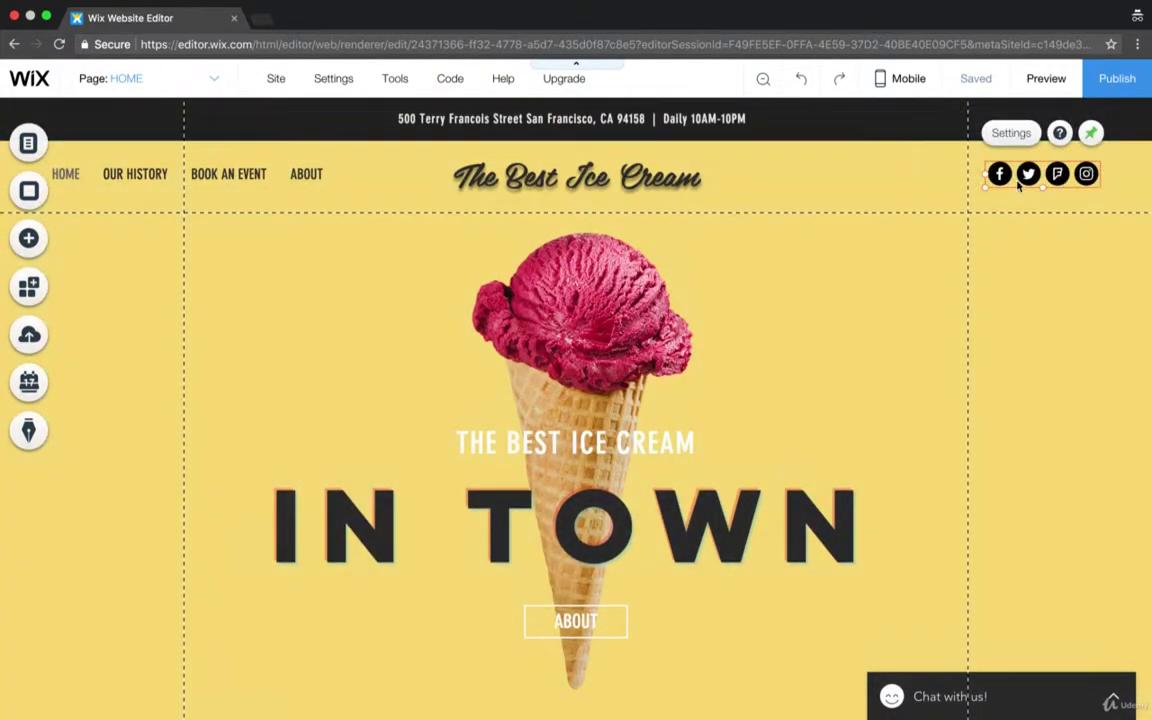
pyautogui.scroll(-10, 688, 350)
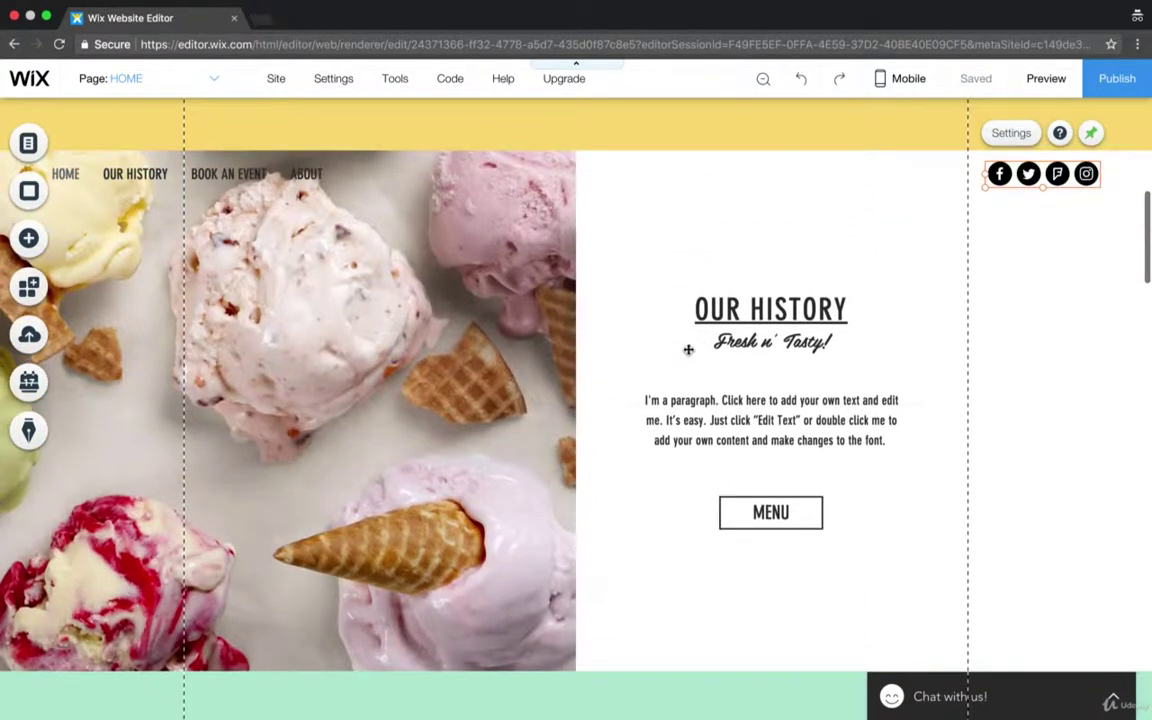
pyautogui.scroll(-7, 688, 350)
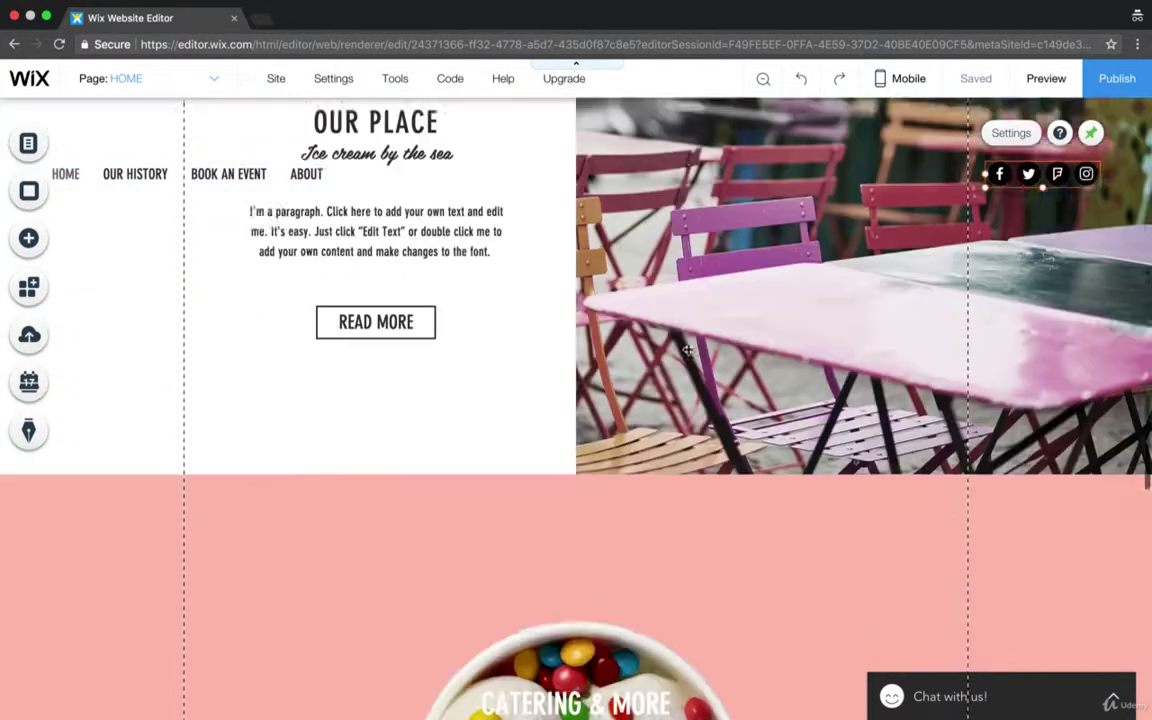